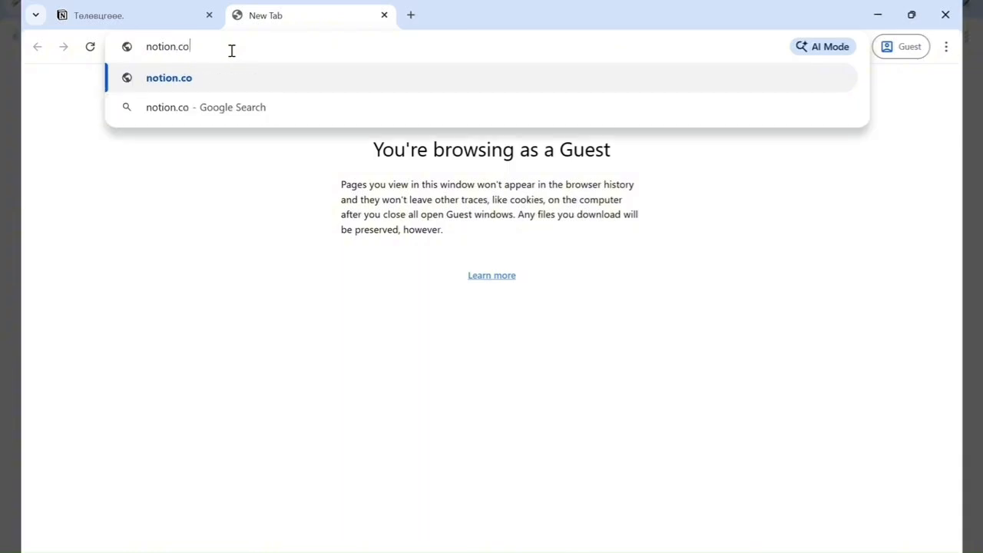
# - Open notion.co and browse the example 2026 planner pages, scrolling through their sections
pyautogui.press('Return')
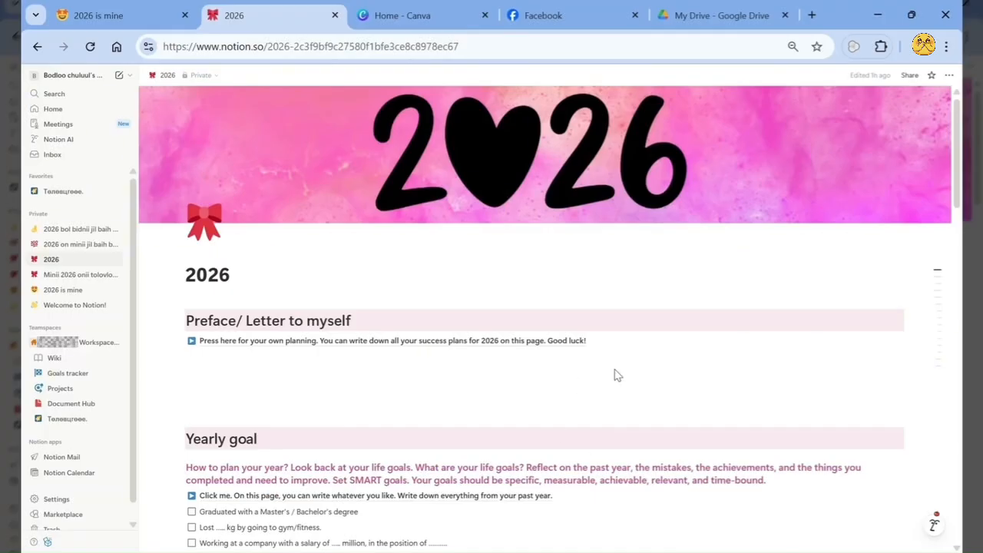
pyautogui.click(169, 8)
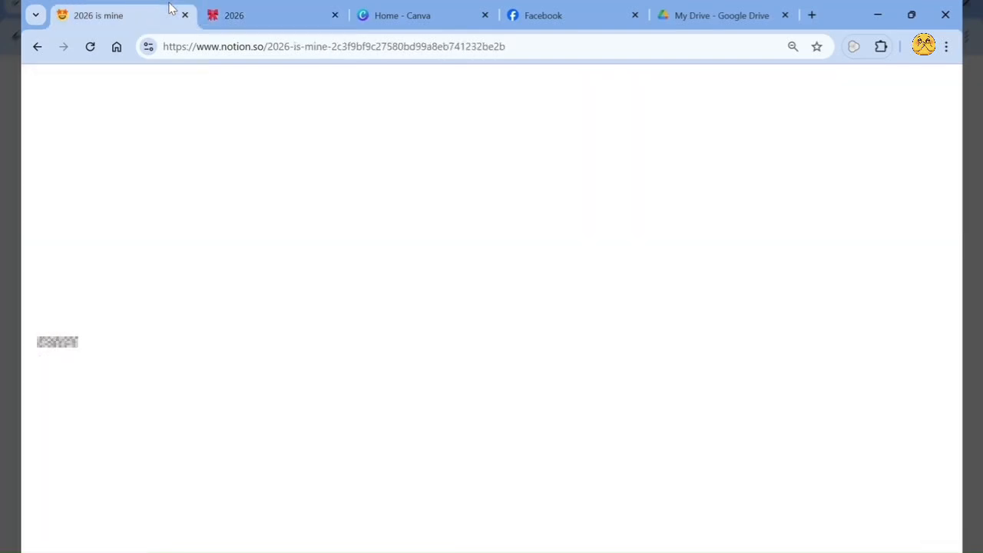
pyautogui.scroll(-10, 518, 361)
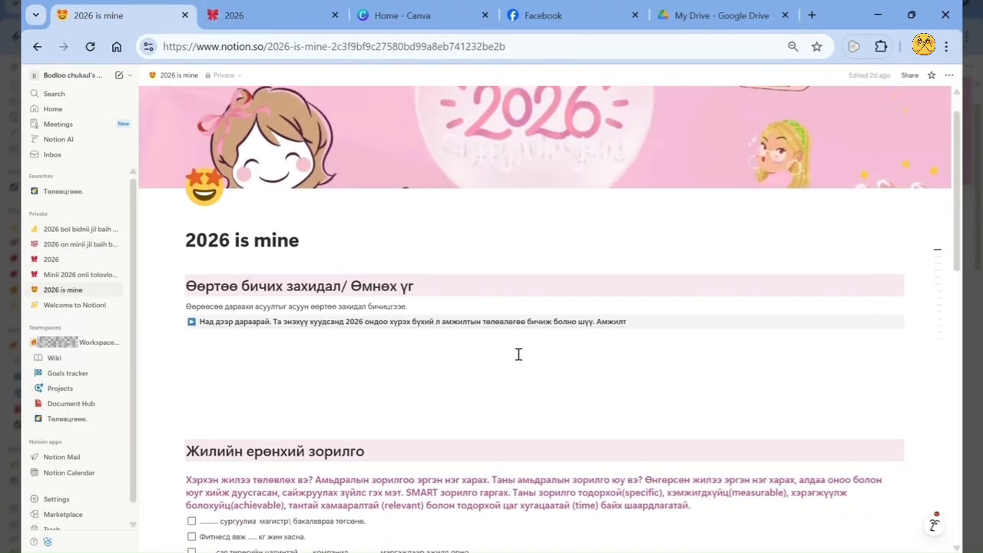
pyautogui.scroll(-3, 518, 361)
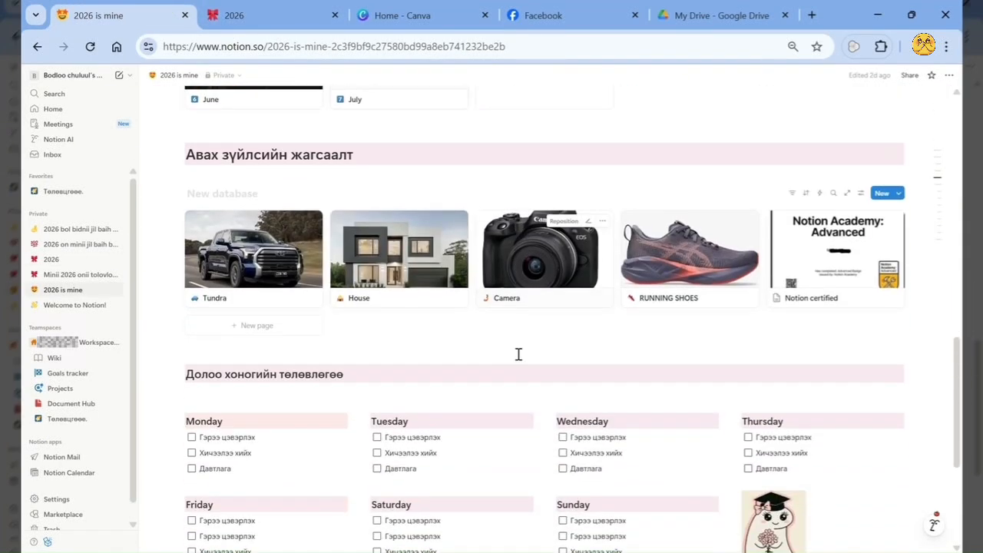
pyautogui.scroll(-3, 606, 352)
pyautogui.scroll(-1, 606, 351)
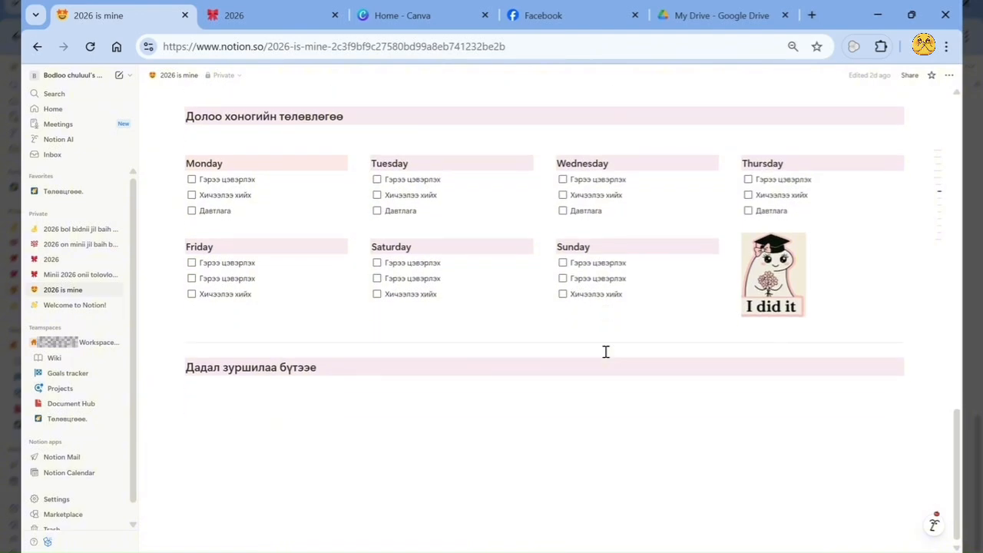
pyautogui.click(50, 259)
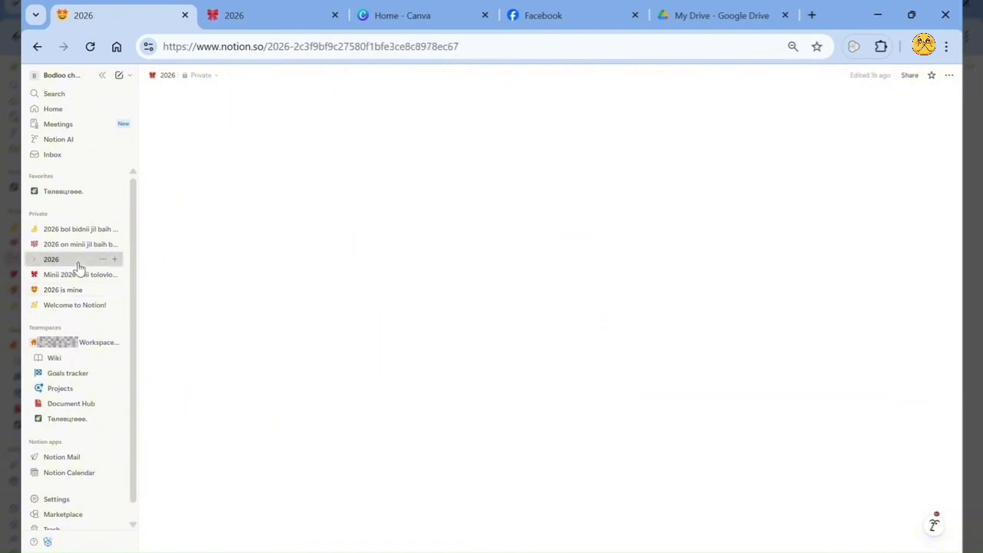
pyautogui.scroll(-15, 487, 368)
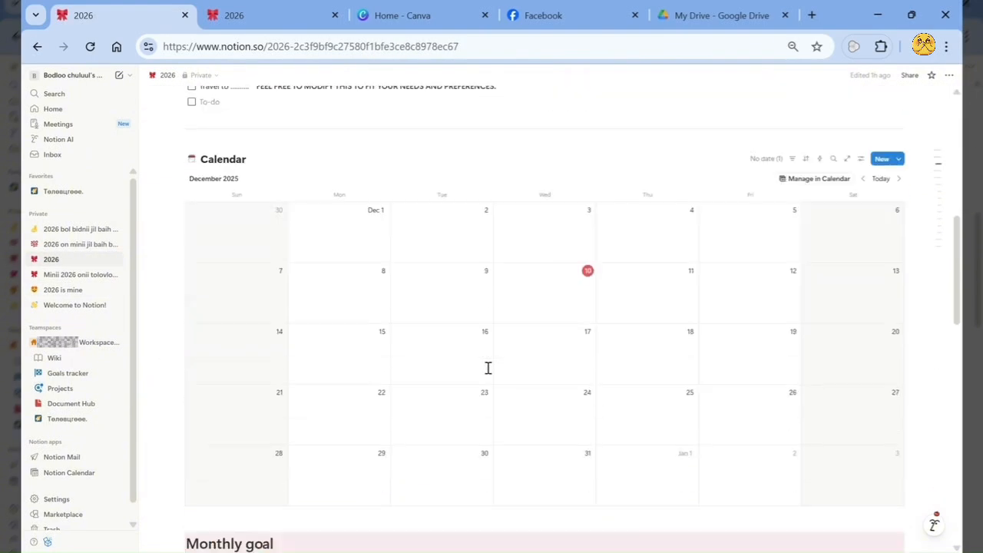
pyautogui.scroll(-9, 487, 369)
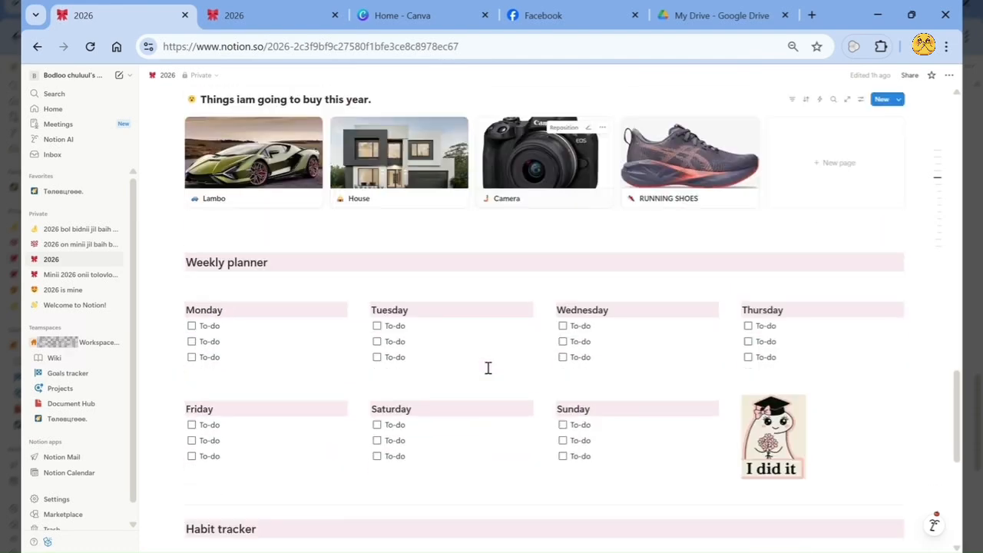
pyautogui.scroll(2, 488, 371)
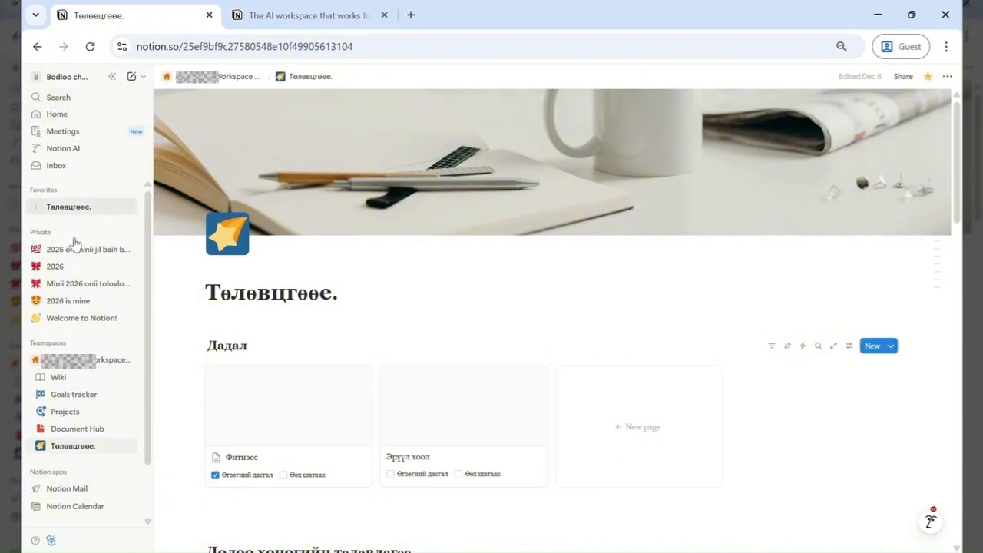
# - Create a new private page titled "2026 bol bidnii jil baih bolno."
pyautogui.click(338, 15)
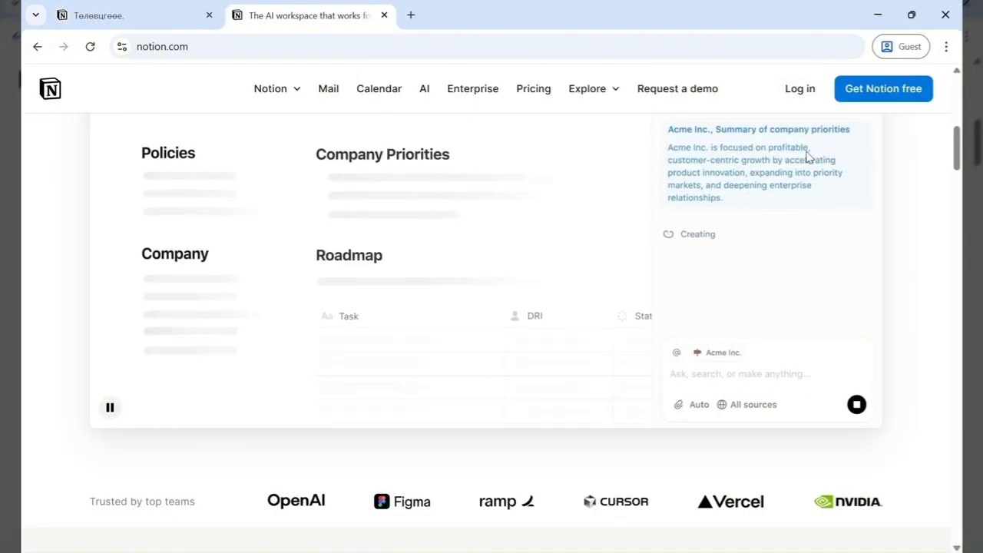
pyautogui.click(146, 12)
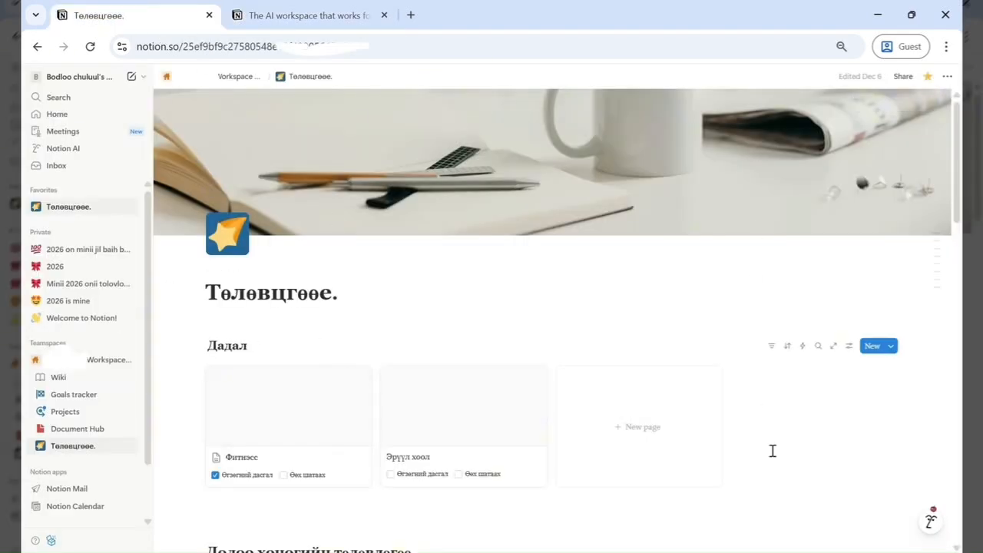
pyautogui.click(132, 78)
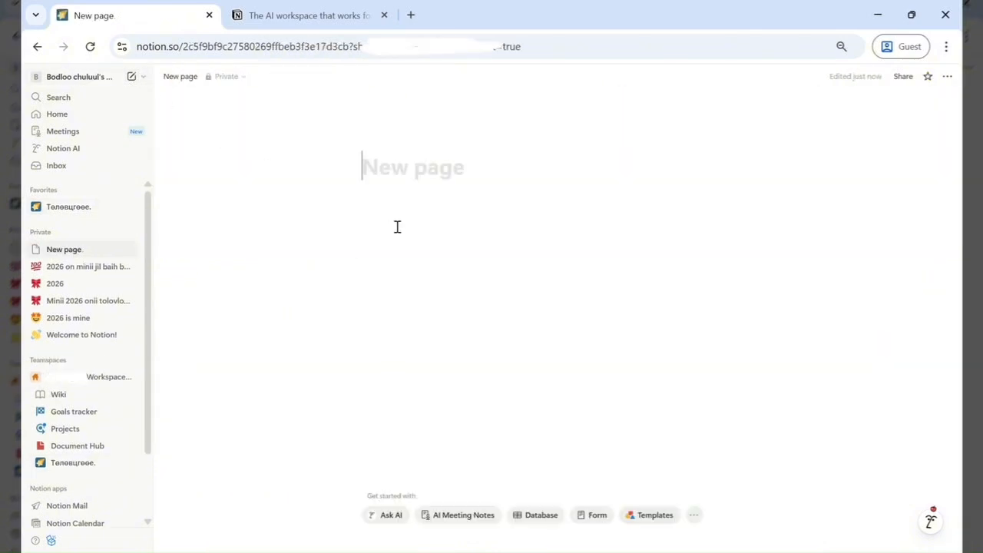
pyautogui.write('20234')
pyautogui.press('BackSpace')
pyautogui.press('BackSpace')
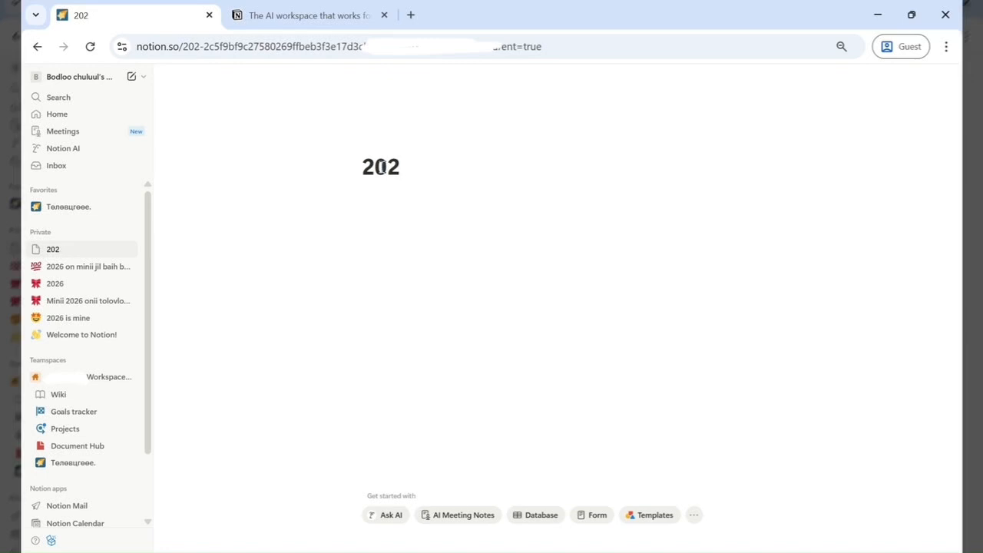
pyautogui.write('6 bol bidnii jil baih bolno.')
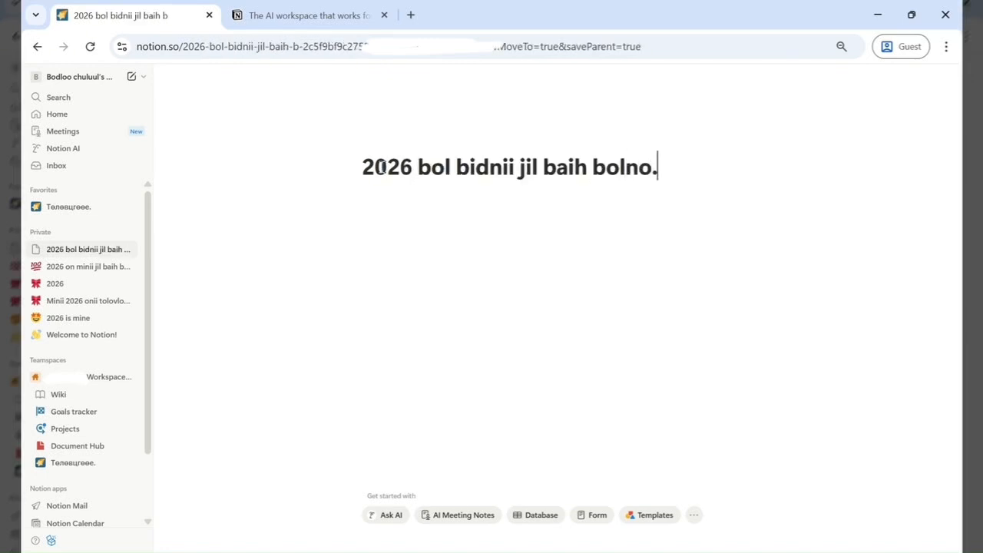
# - Add a cover to the page and open the cover gallery to browse its images
pyautogui.moveTo(673, 173); pyautogui.dragTo(351, 174)
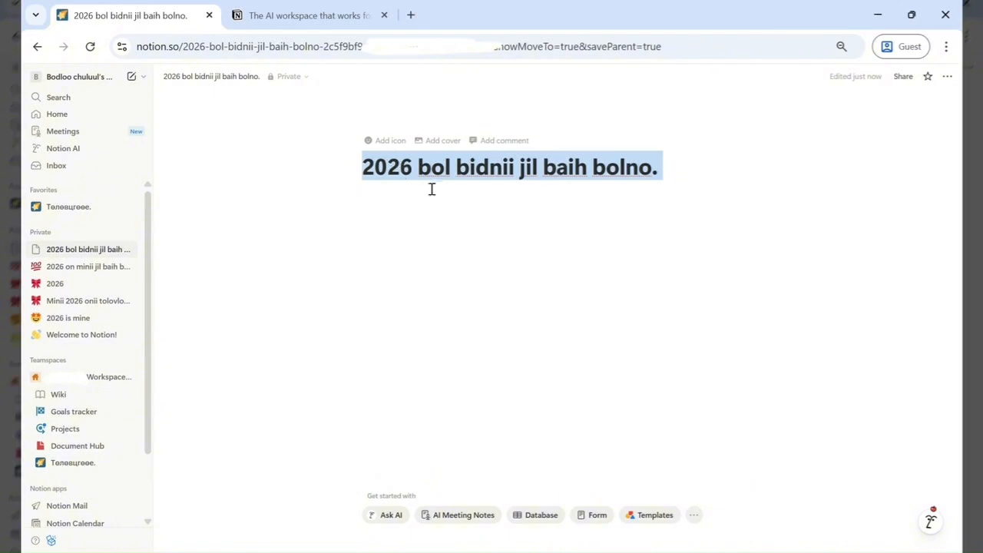
pyautogui.click(445, 142)
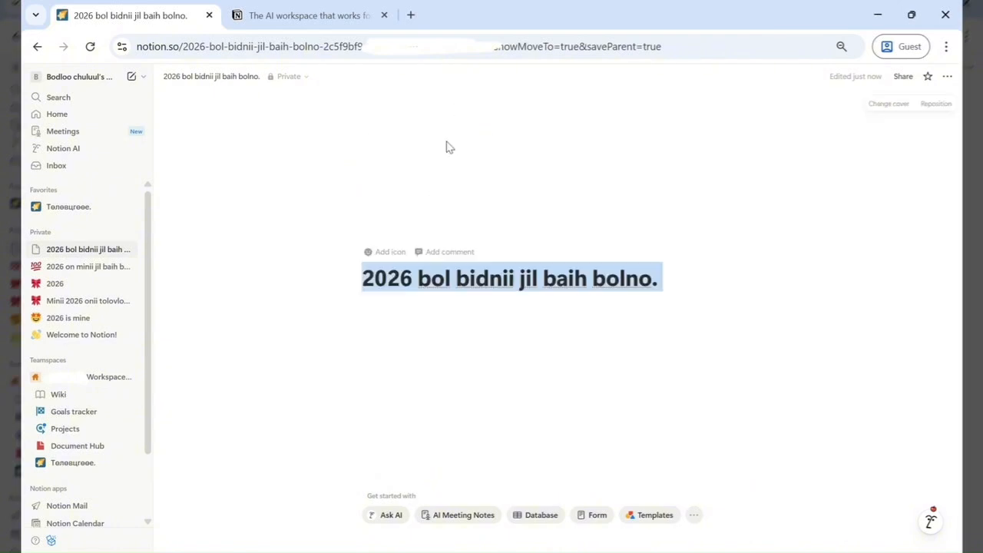
pyautogui.click(889, 103)
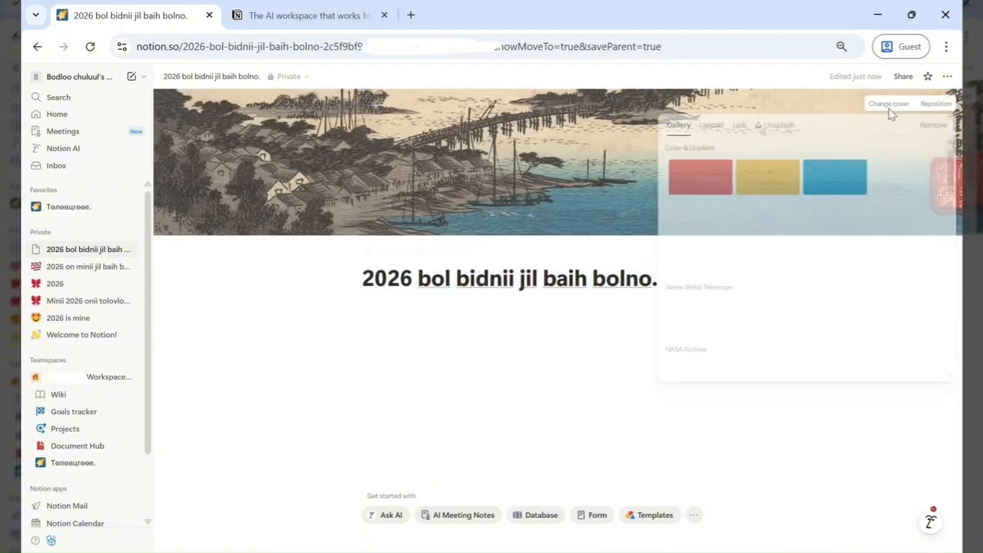
pyautogui.scroll(-1, 827, 311)
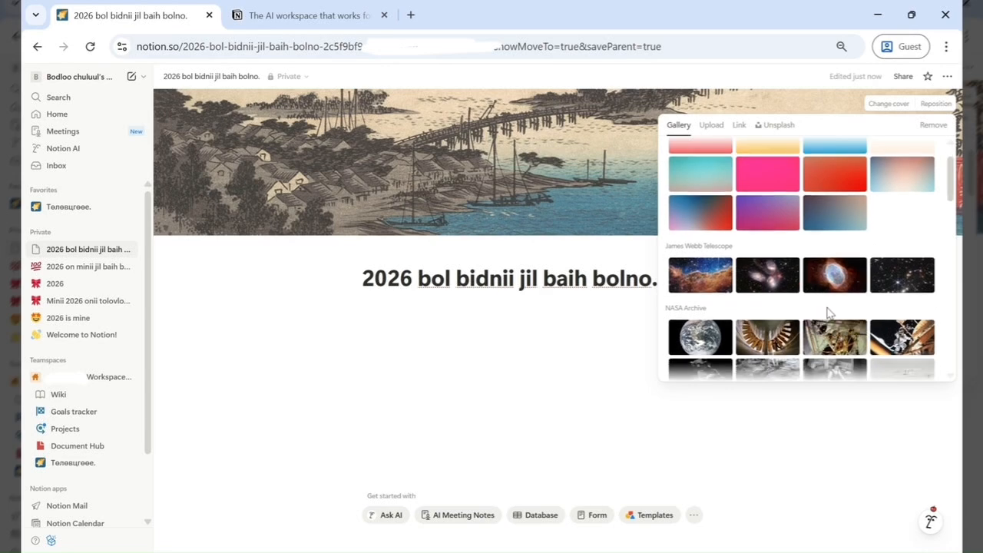
pyautogui.scroll(-1, 829, 315)
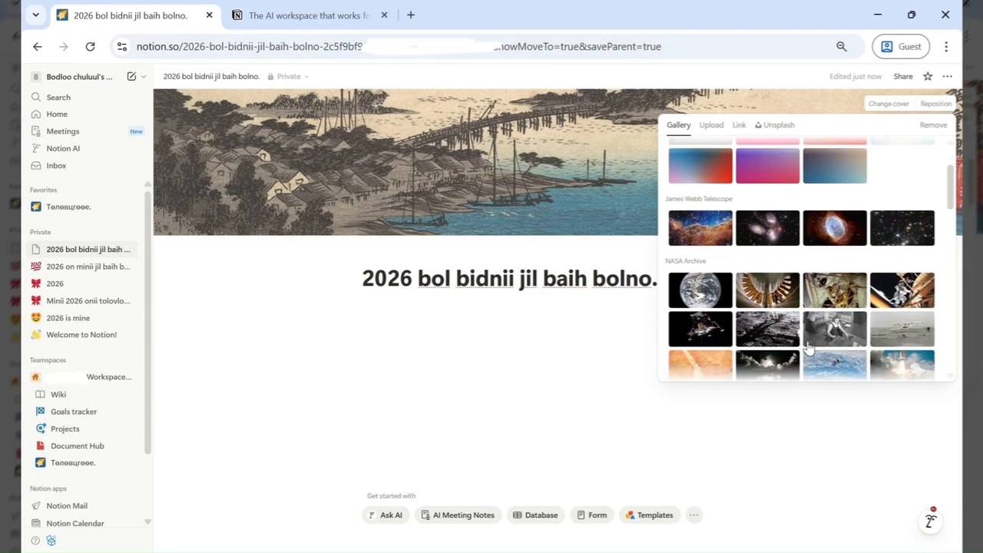
# - Try several James Webb Telescope and NASA Archive gallery images as the cover and reposition it
pyautogui.click(702, 228)
pyautogui.click(769, 239)
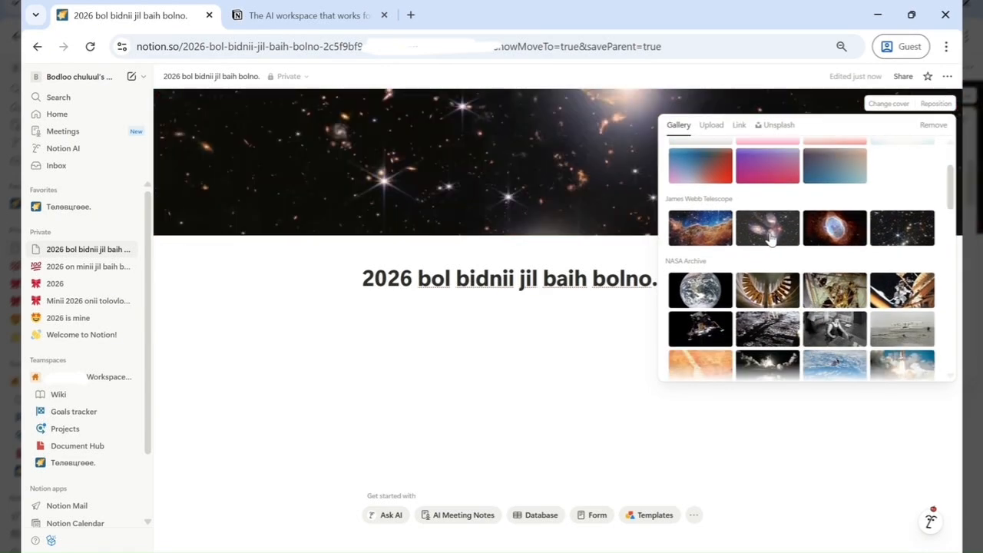
pyautogui.click(835, 233)
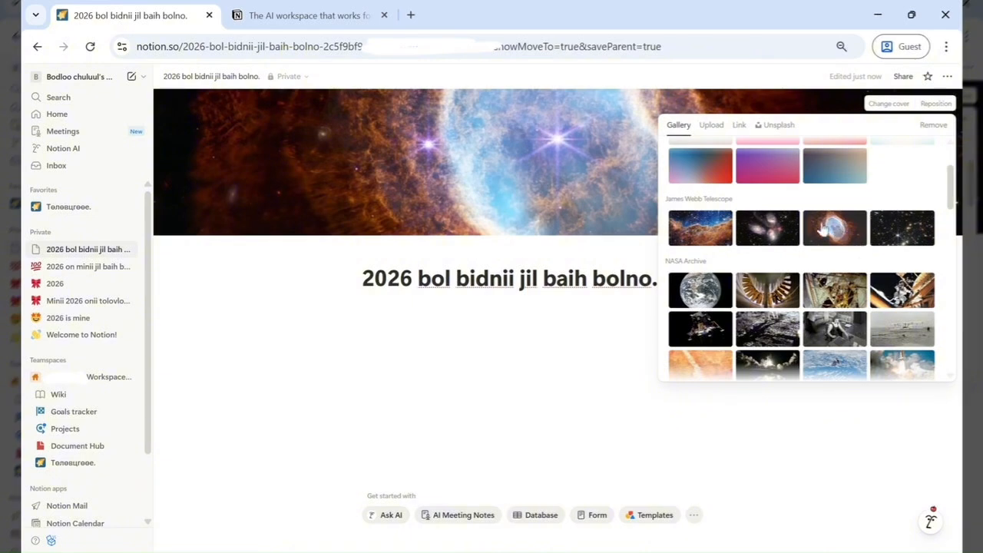
pyautogui.click(897, 239)
pyautogui.scroll(-1, 764, 372)
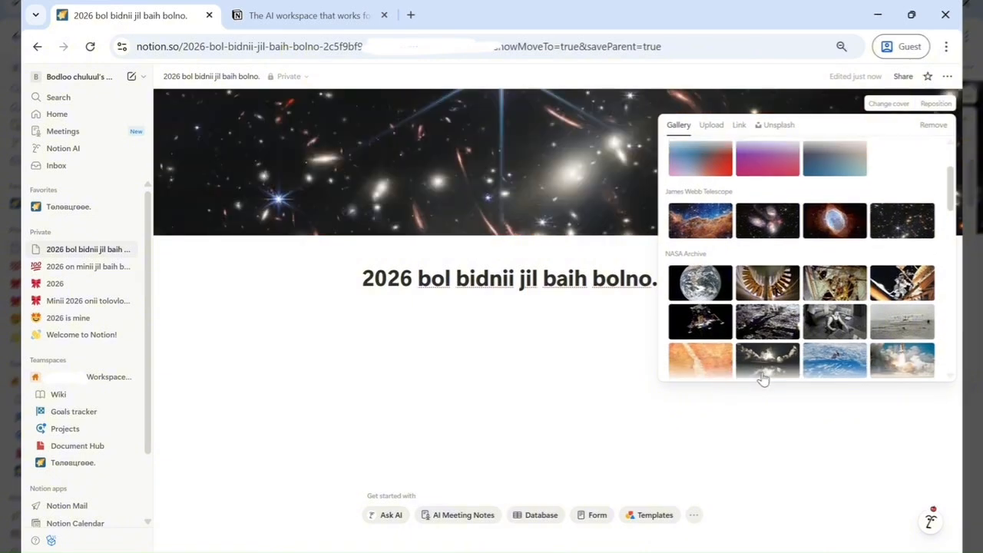
pyautogui.click(817, 314)
pyautogui.scroll(-4, 722, 283)
pyautogui.click(893, 190)
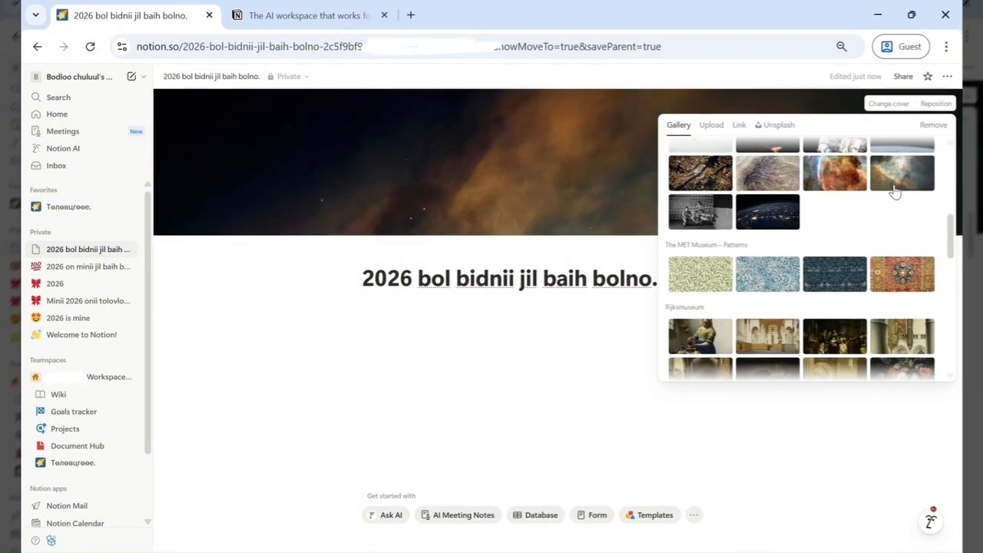
pyautogui.scroll(1, 897, 222)
pyautogui.click(503, 189)
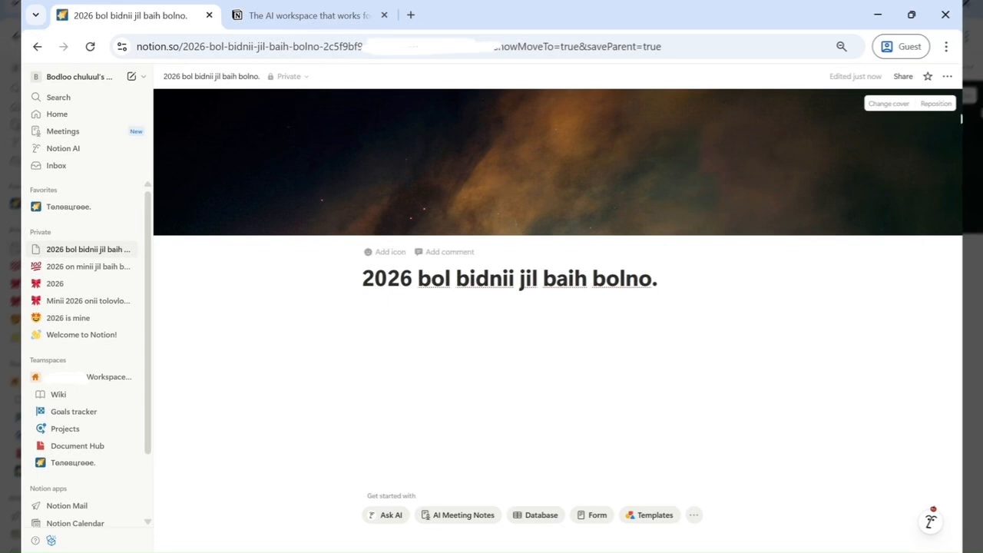
pyautogui.click(940, 110)
pyautogui.moveTo(753, 162); pyautogui.dragTo(702, 160)
pyautogui.click(901, 103)
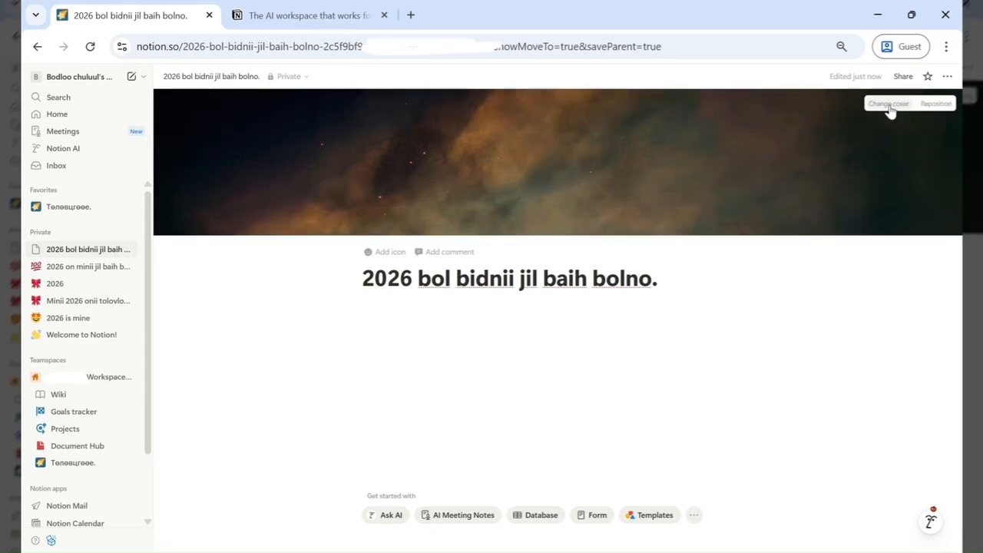
# - Replace the cover by uploading the pink 2026 heart image file
pyautogui.click(891, 107)
pyautogui.click(710, 125)
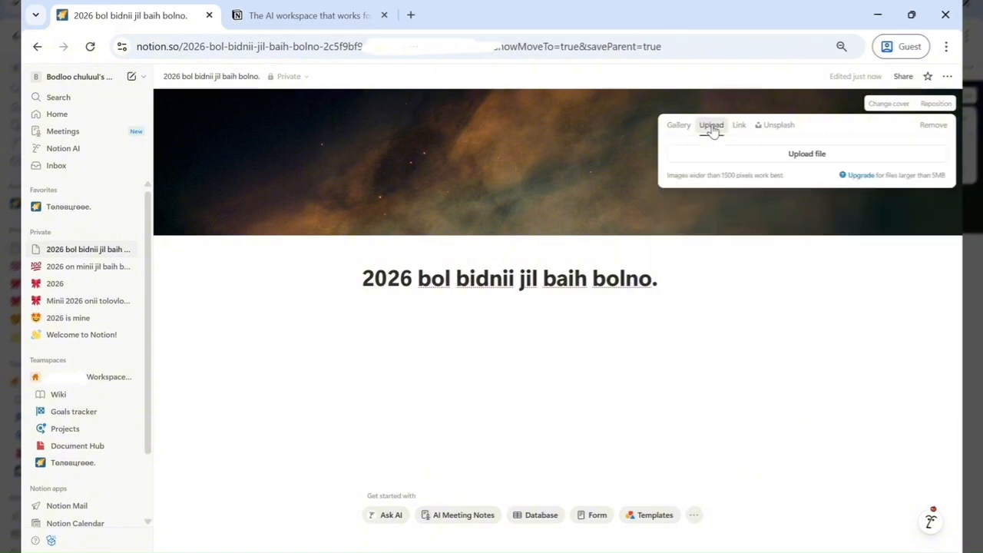
pyautogui.click(761, 161)
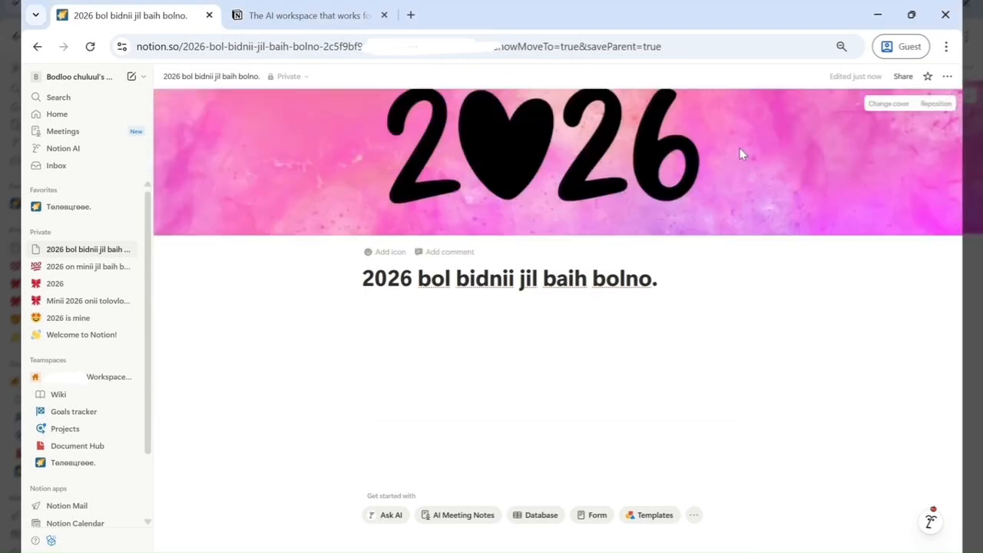
# - Reposition the cover image so the full 2026 lettering shows, and save the position
pyautogui.click(940, 103)
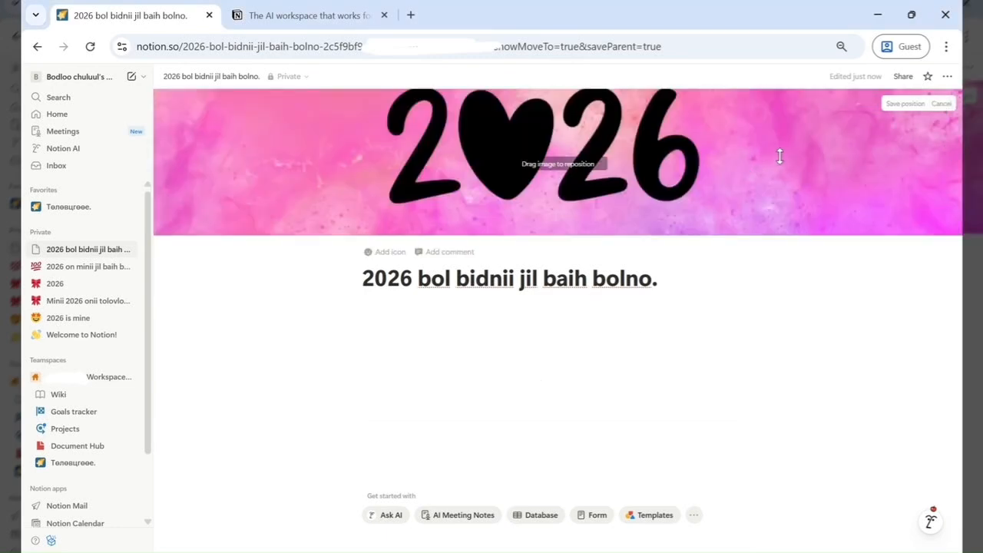
pyautogui.moveTo(779, 156); pyautogui.dragTo(735, 202)
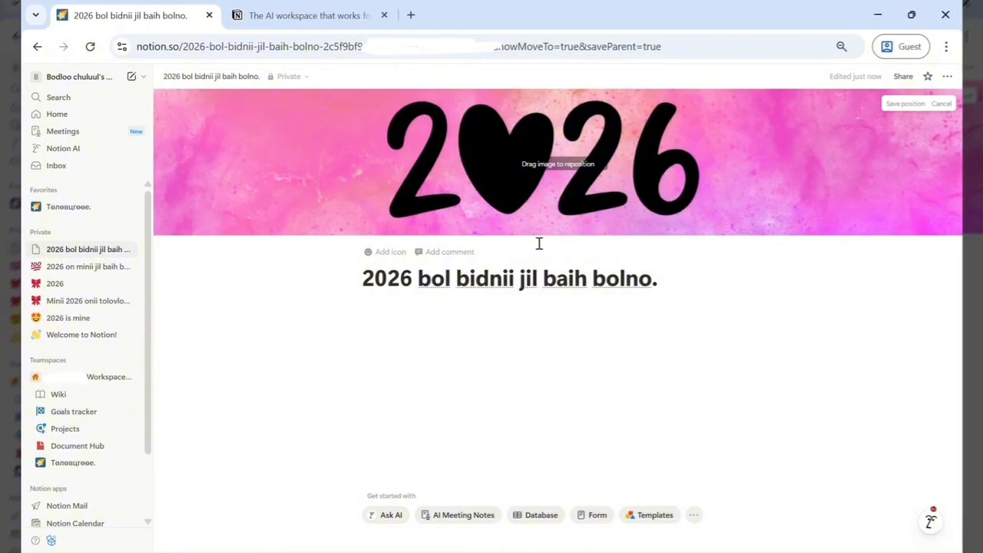
pyautogui.click(555, 323)
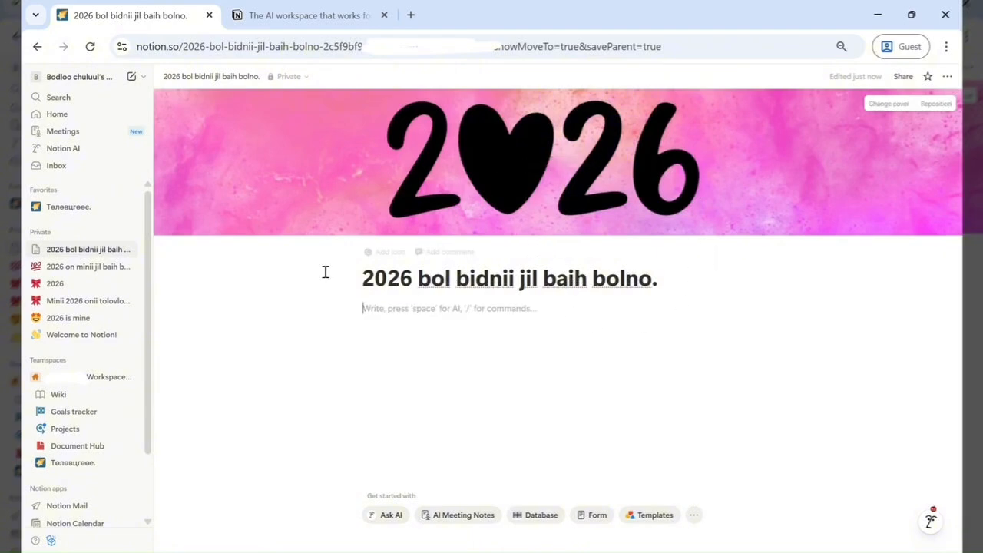
# - Add a page icon and choose a smiling blushing-face emoji from the emoji picker
pyautogui.click(392, 263)
pyautogui.click(386, 252)
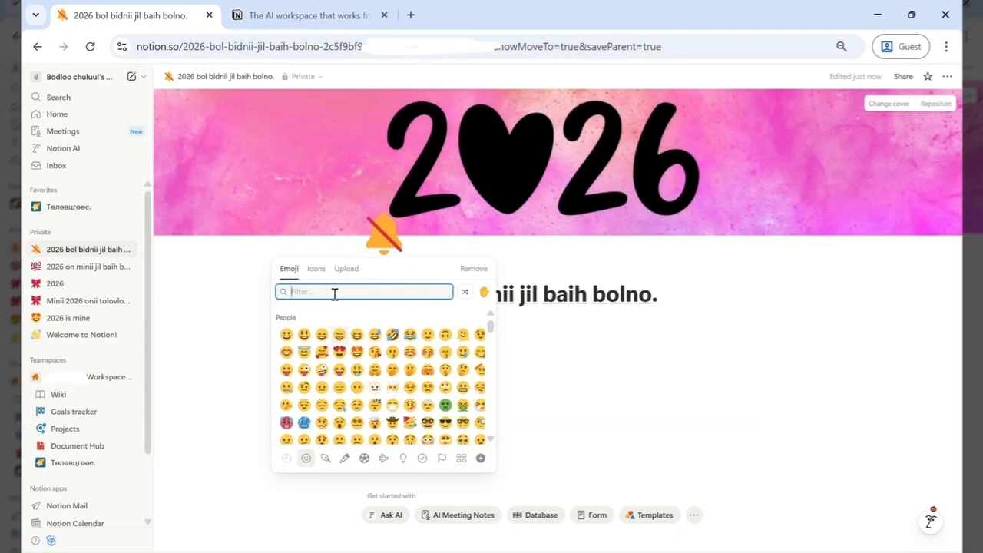
pyautogui.write('almax')
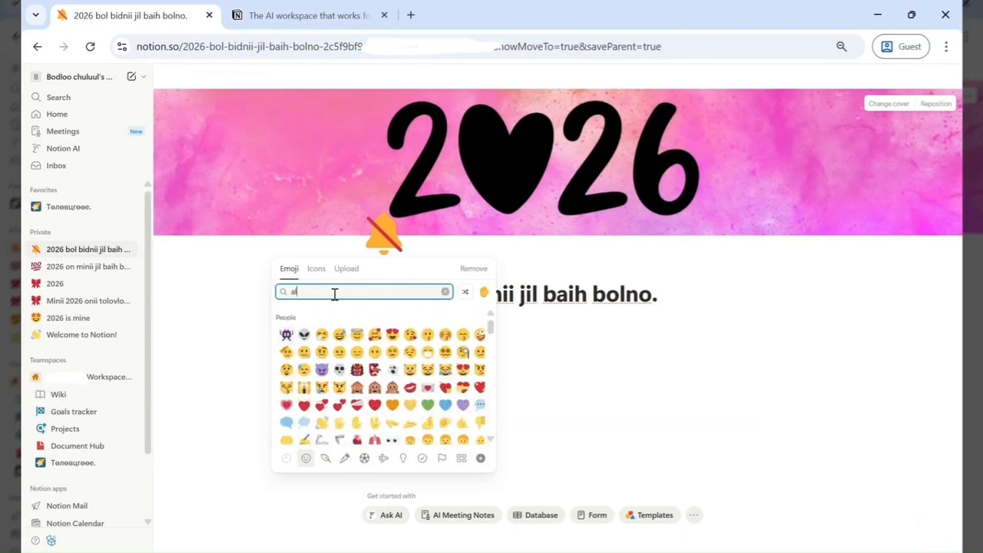
pyautogui.press('BackSpace')
pyautogui.press('BackSpace')
pyautogui.press('BackSpace')
pyautogui.press('BackSpace')
pyautogui.press('BackSpace')
pyautogui.click(316, 268)
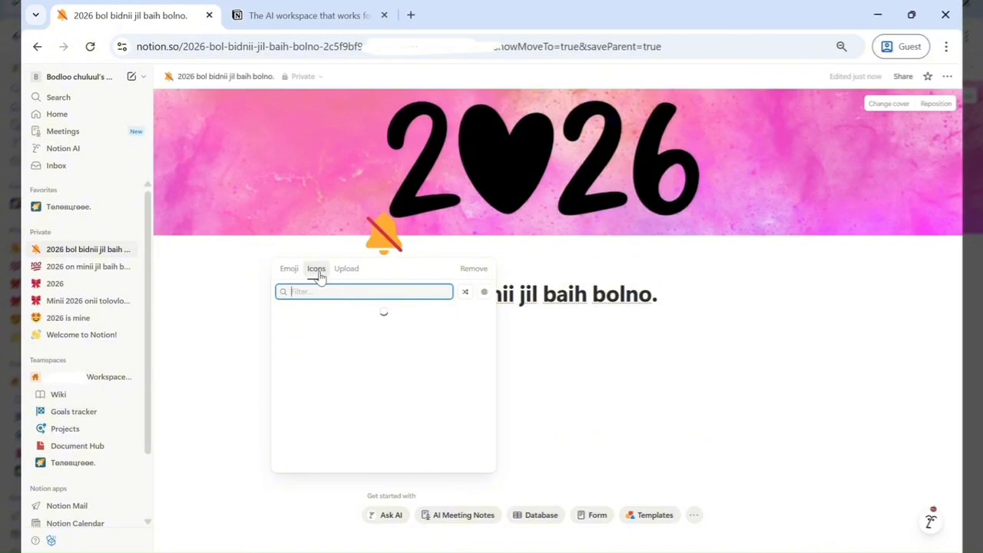
pyautogui.click(290, 269)
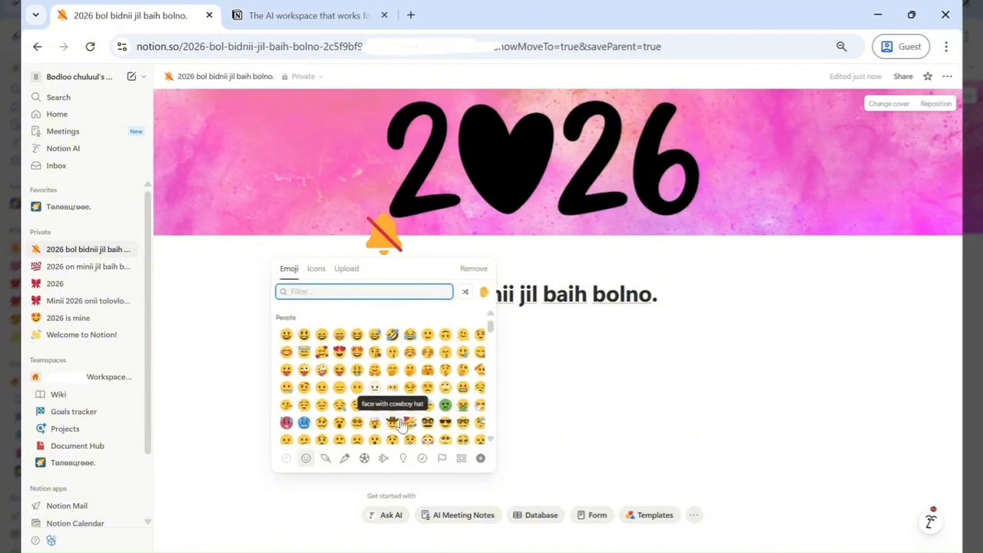
pyautogui.scroll(-1, 399, 362)
pyautogui.click(411, 347)
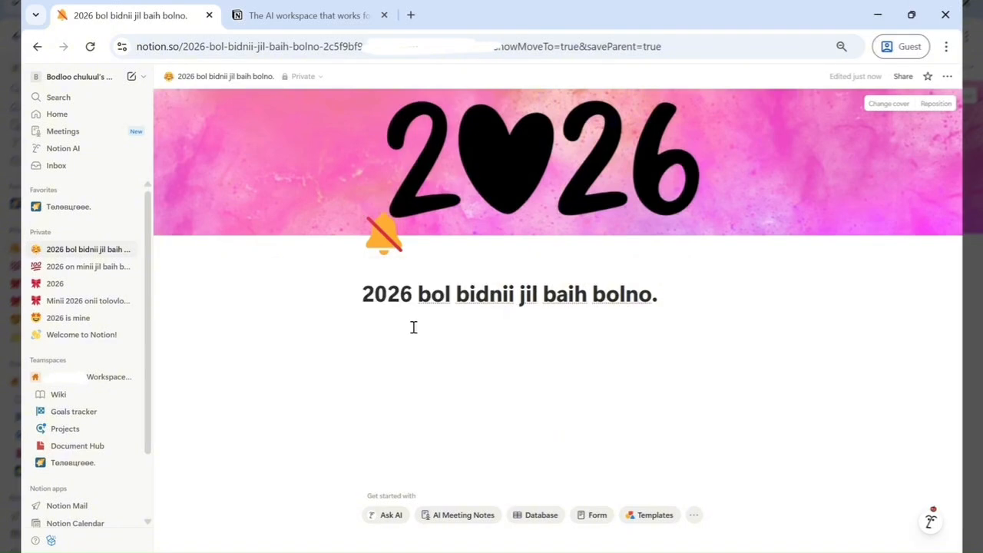
# - Change the page icon to a yellow pinching-hand emoji from the emoji picker
pyautogui.click(384, 235)
pyautogui.scroll(-5, 372, 365)
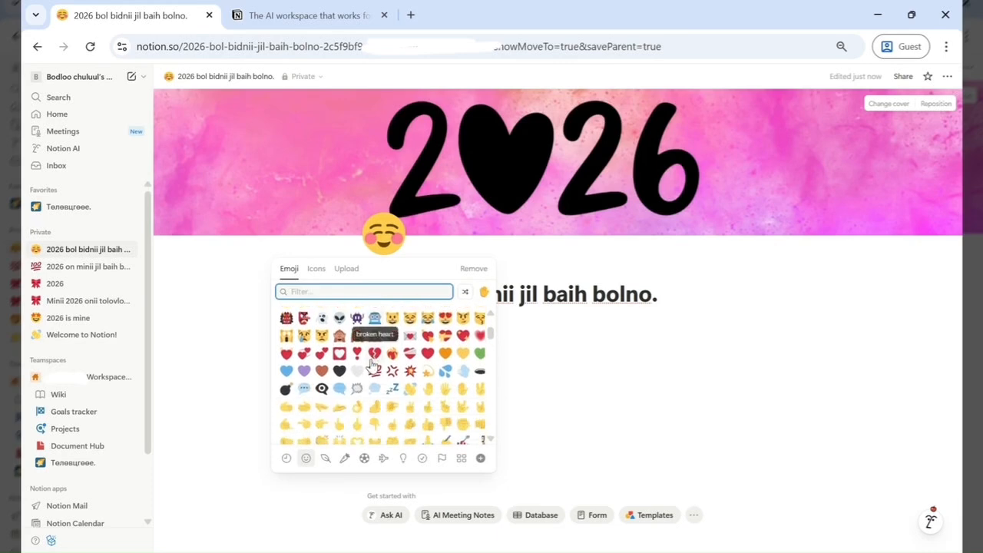
pyautogui.scroll(-1, 383, 449)
pyautogui.click(375, 424)
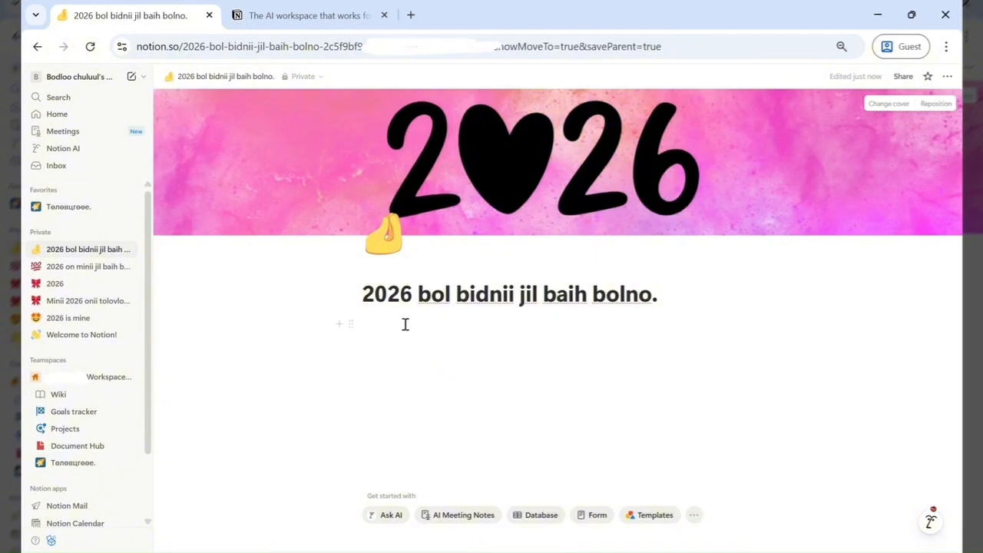
# - Insert a sub-page block on the first line below the page title
pyautogui.click(406, 324)
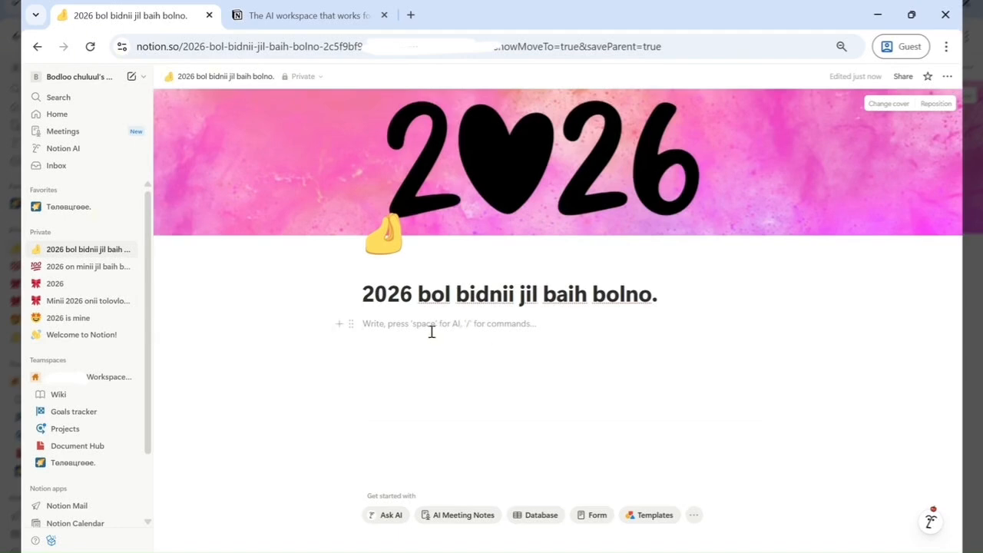
pyautogui.write('/')
pyautogui.scroll(-1, 463, 406)
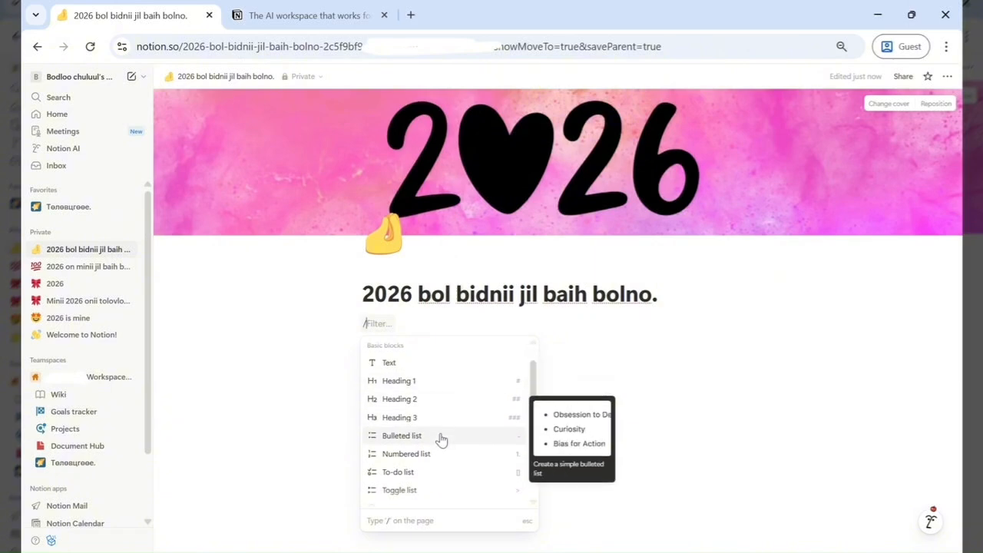
pyautogui.scroll(-1, 439, 439)
pyautogui.scroll(-1, 438, 402)
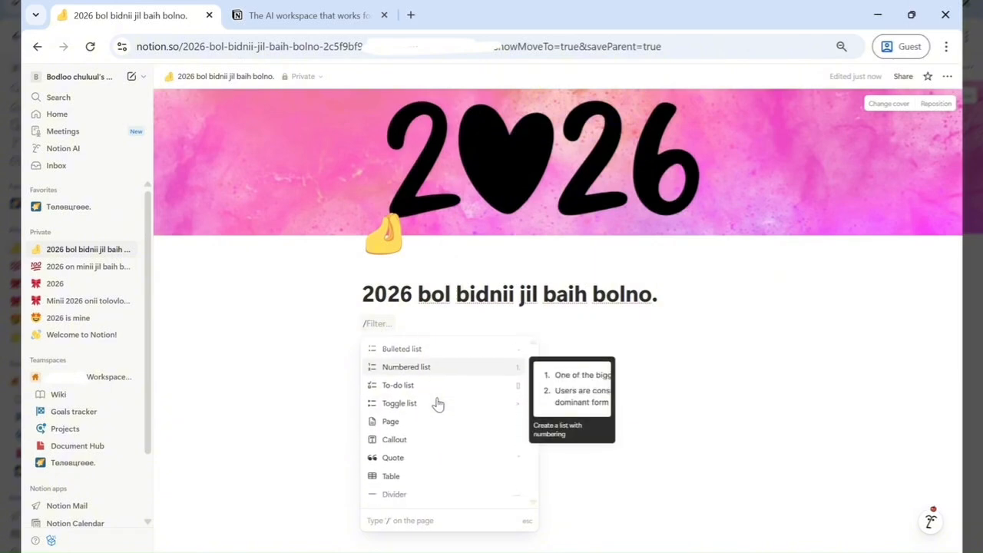
pyautogui.scroll(-2, 440, 429)
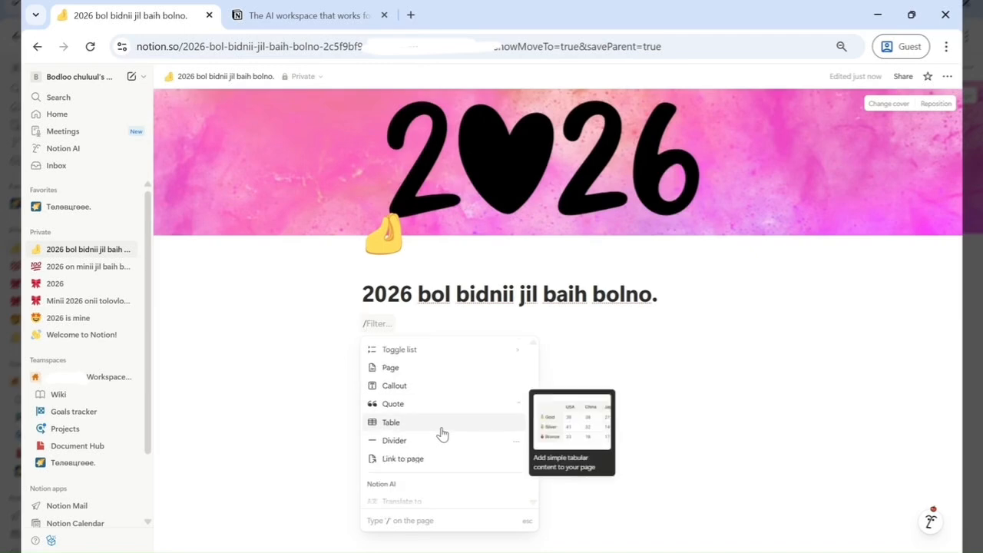
pyautogui.click(426, 371)
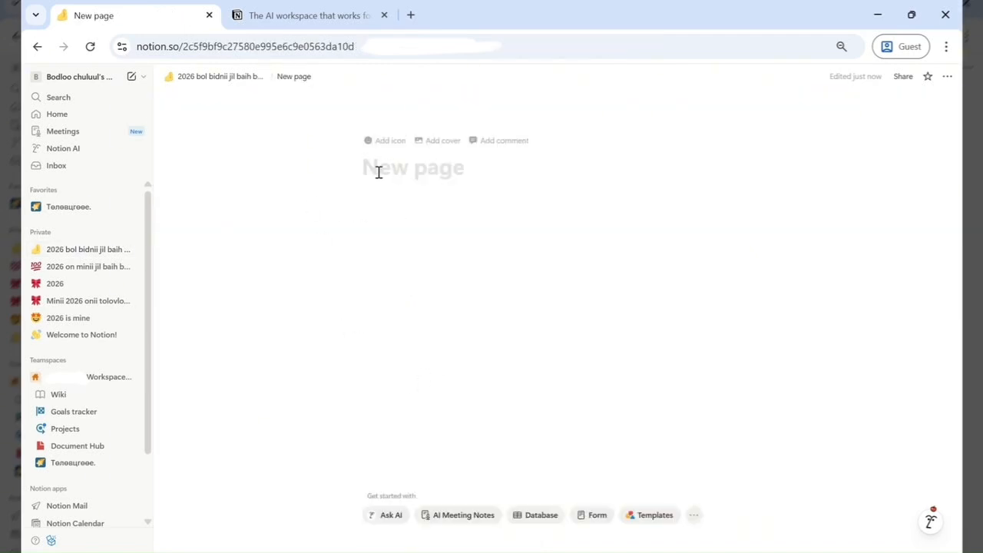
# - Title the sub-page 'Өнгөрсөн жилд би' and write 'Өөртөө бичих захидал' as its first line
pyautogui.write('20')
pyautogui.press('BackSpace')
pyautogui.press('BackSpace')
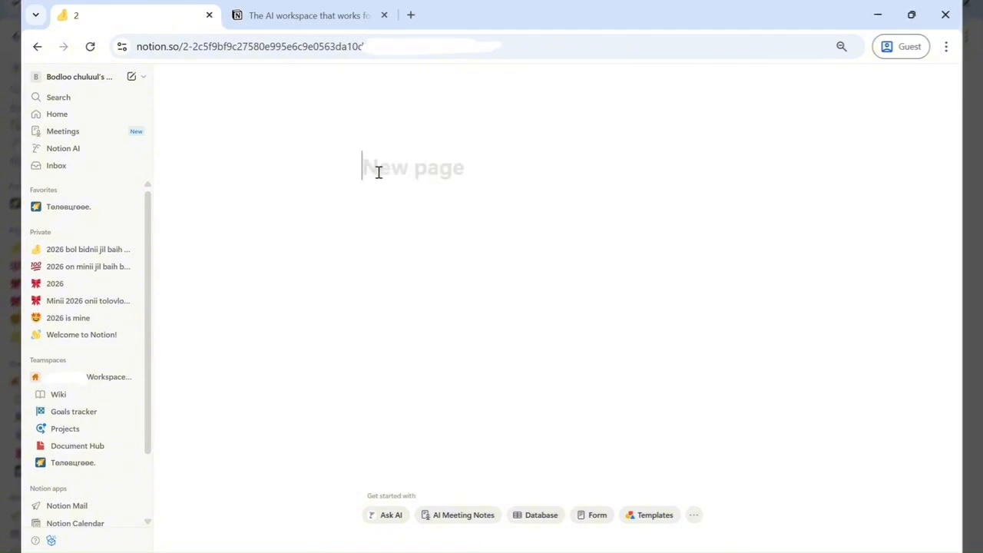
pyautogui.write('f')
pyautogui.press('BackSpace')
pyautogui.write('Өнгөрсөн жилд би')
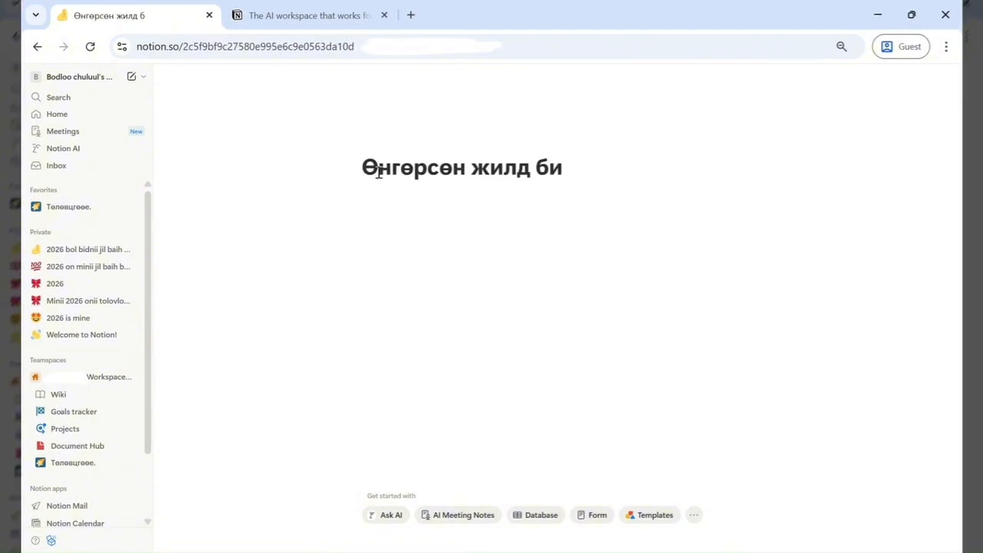
pyautogui.press('Return')
pyautogui.write('өртөө бичих захидал')
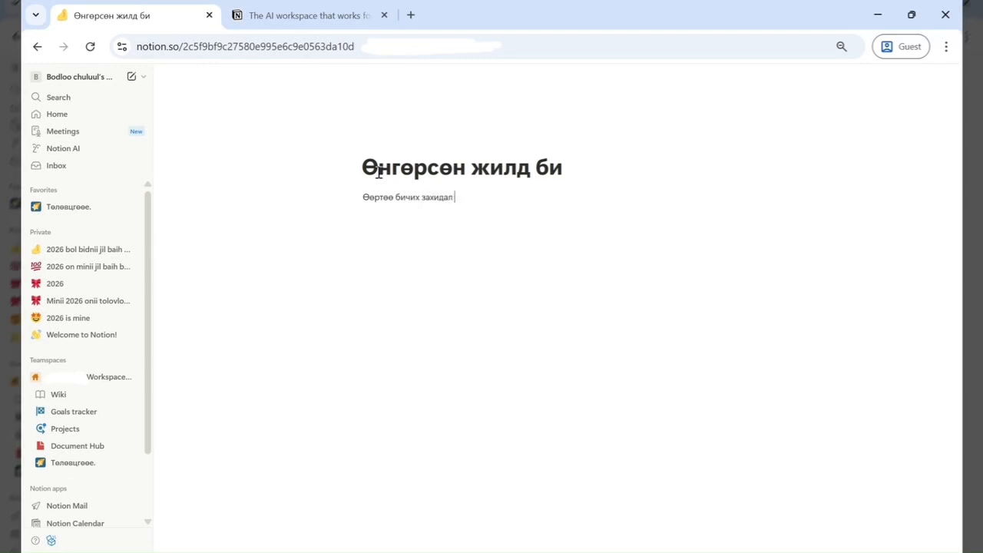
pyautogui.press('Return')
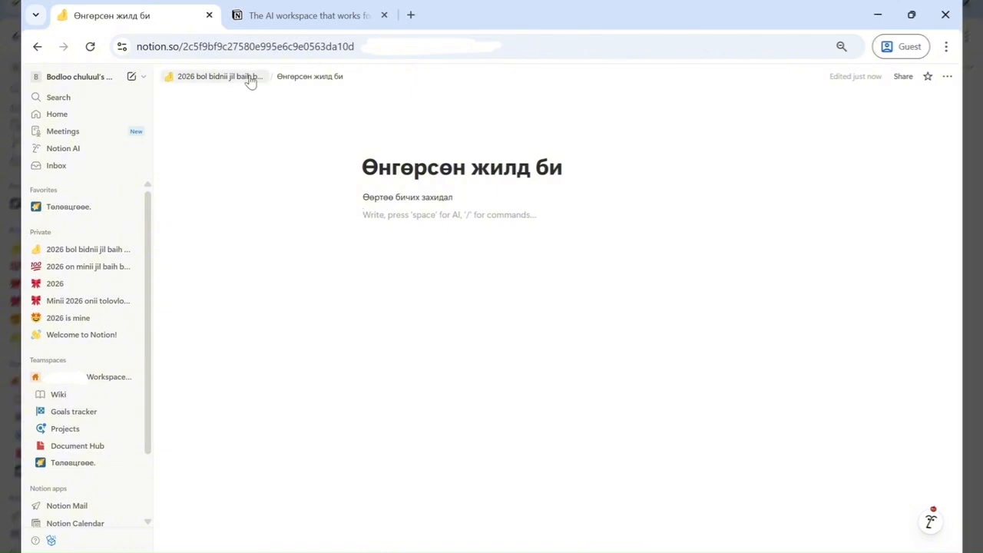
# - Return to the parent planner page and turn on the full-width page layout
pyautogui.click(244, 77)
pyautogui.click(432, 348)
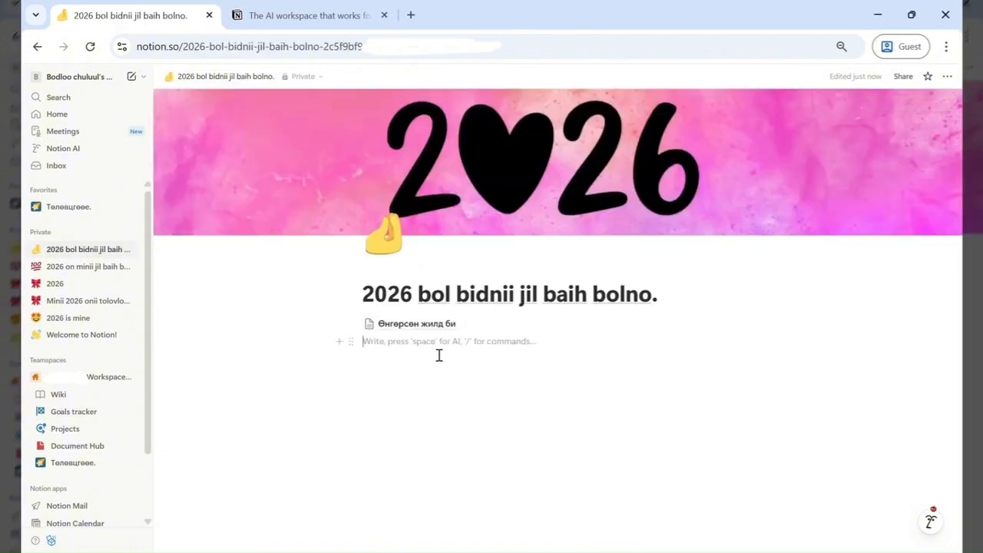
pyautogui.click(948, 77)
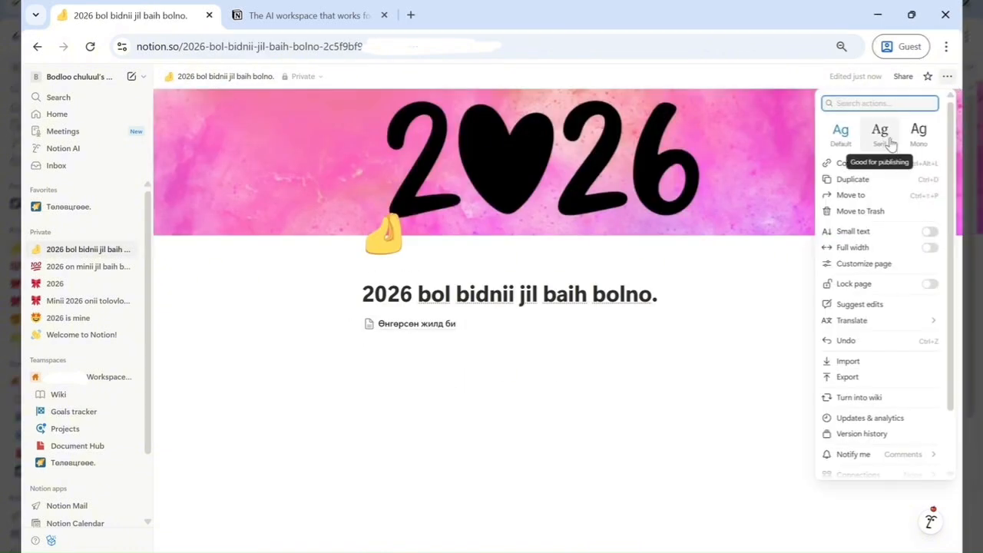
pyautogui.click(933, 248)
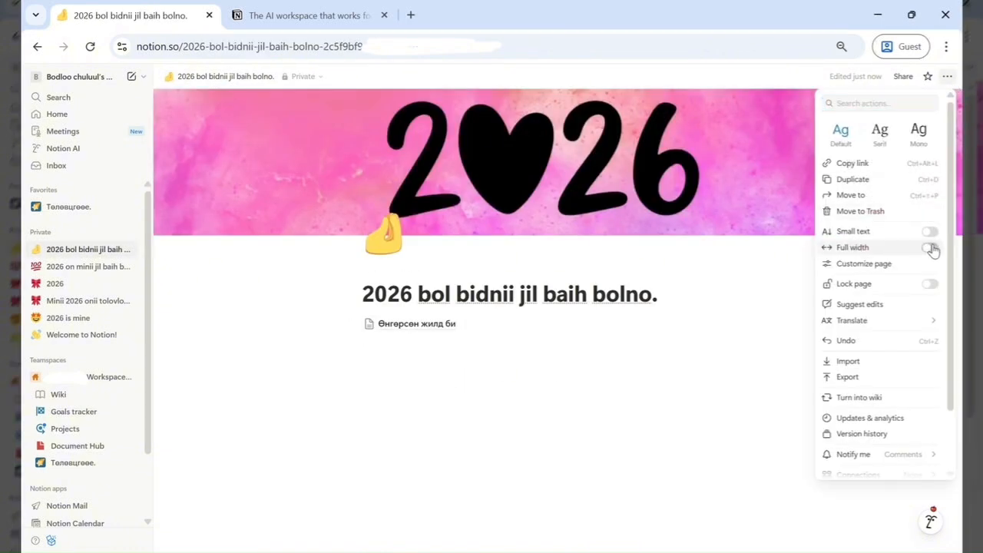
# - Add a Heading 2 block reading 'Жилийн зорилго' further down the page
pyautogui.click(268, 356)
pyautogui.moveTo(250, 351); pyautogui.dragTo(353, 345)
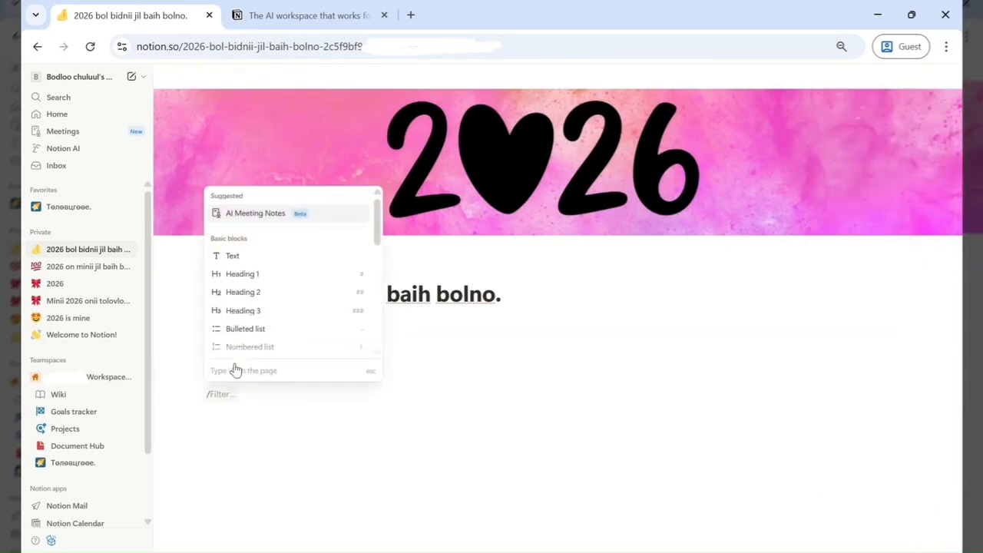
pyautogui.write('##')
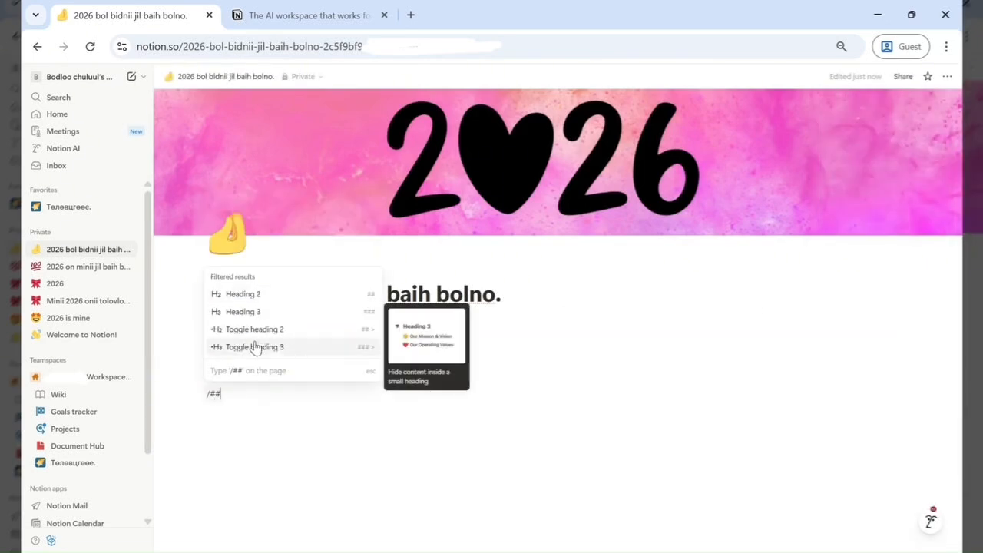
pyautogui.press('Up')
pyautogui.press('Up')
pyautogui.press('Up')
pyautogui.press('Return')
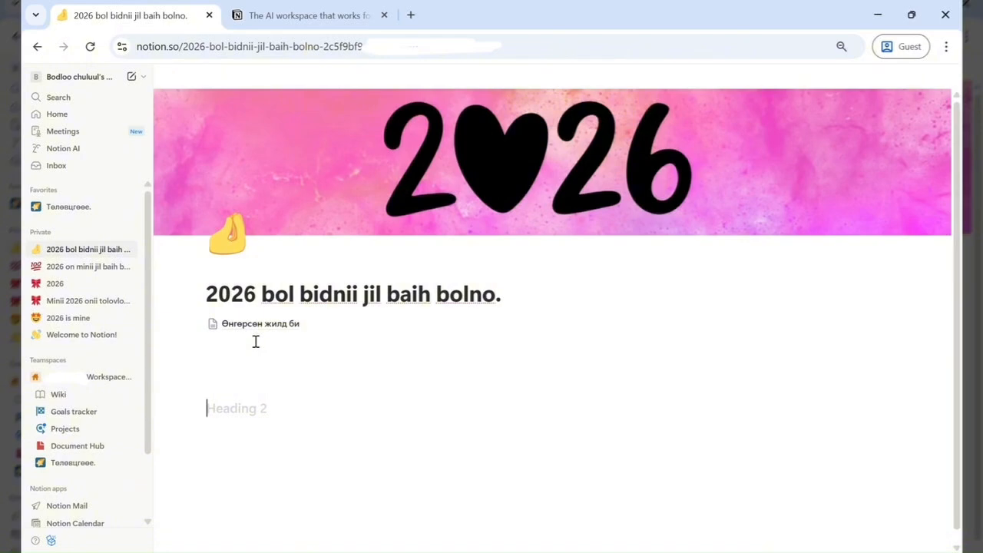
pyautogui.write('Y')
pyautogui.press('BackSpace')
pyautogui.write('Жилийн зорилго')
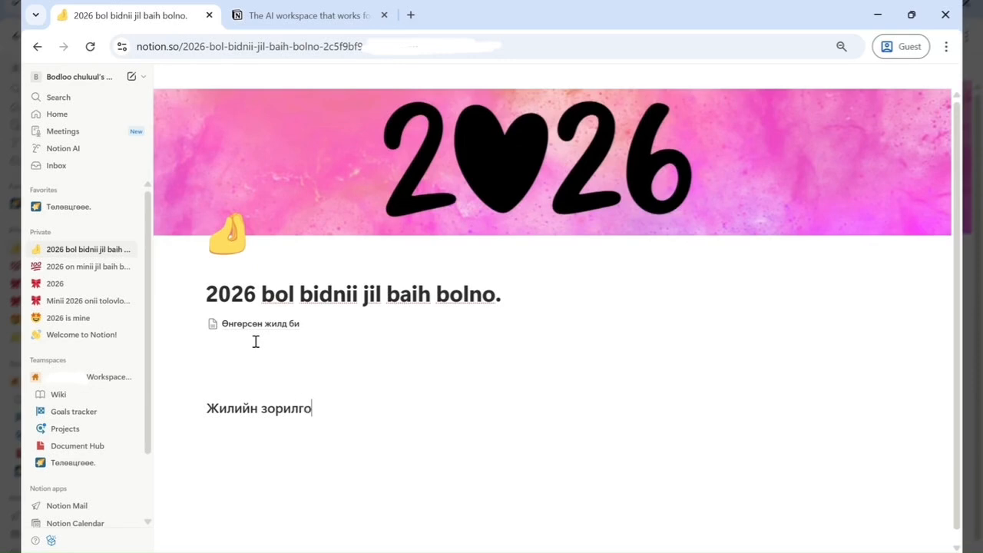
# - Give the 'Жилийн зорилго' heading a pink background colour
pyautogui.scroll(-1, 230, 384)
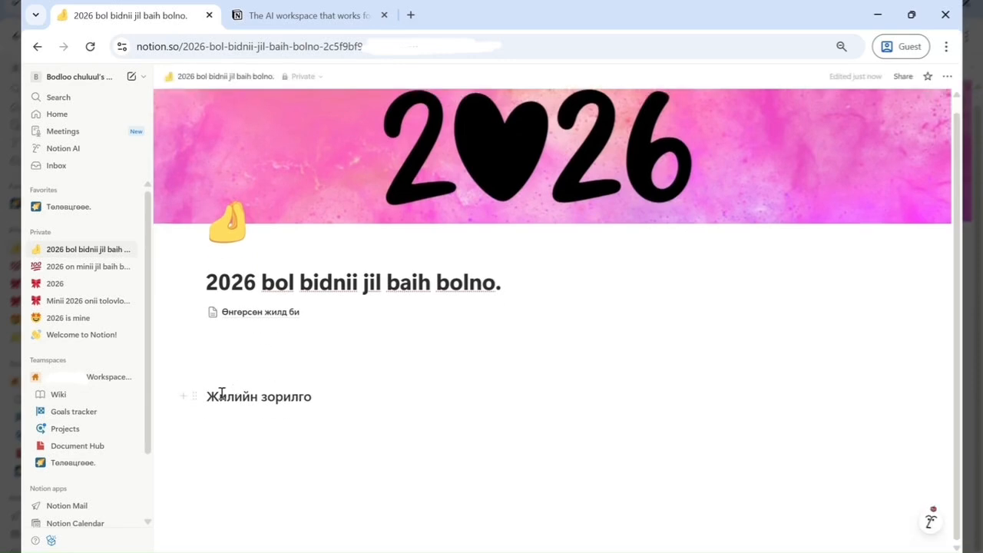
pyautogui.click(195, 397)
pyautogui.moveTo(102, 351)
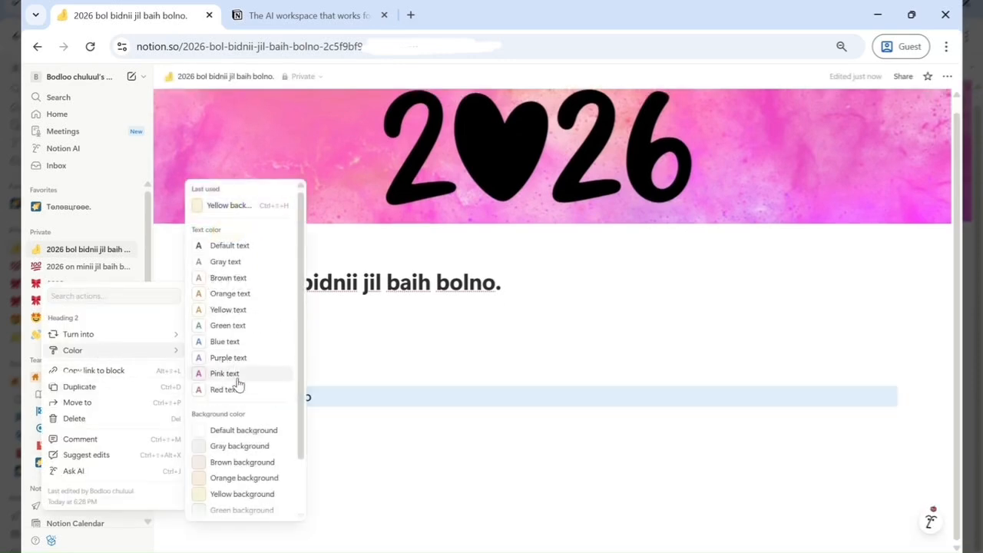
pyautogui.scroll(-1, 244, 377)
pyautogui.click(232, 496)
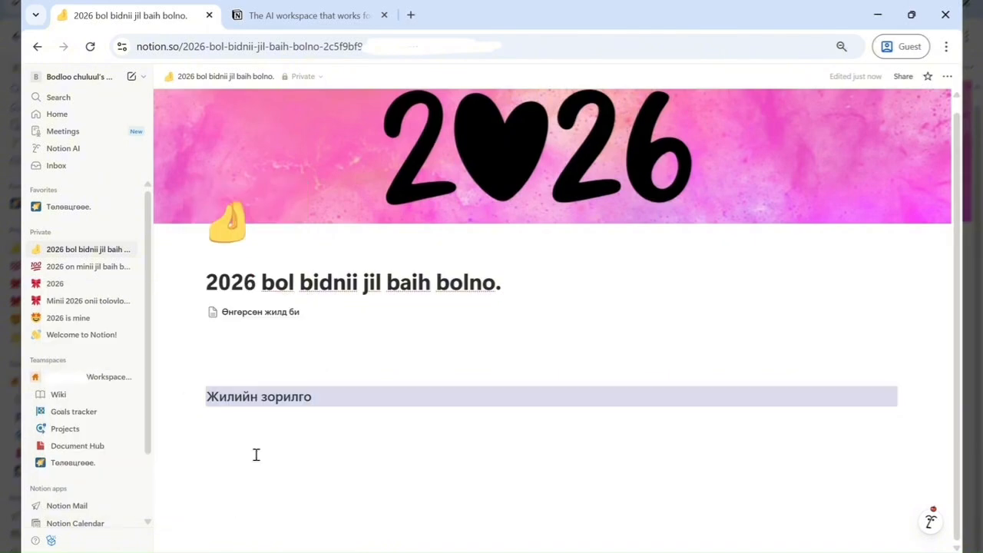
# - Add a to-do list under the heading with 'Энэ жил би сургуулиа төгсөнө.', 'Машин авна.' and 'Байртай болсон байна.'
pyautogui.click(195, 398)
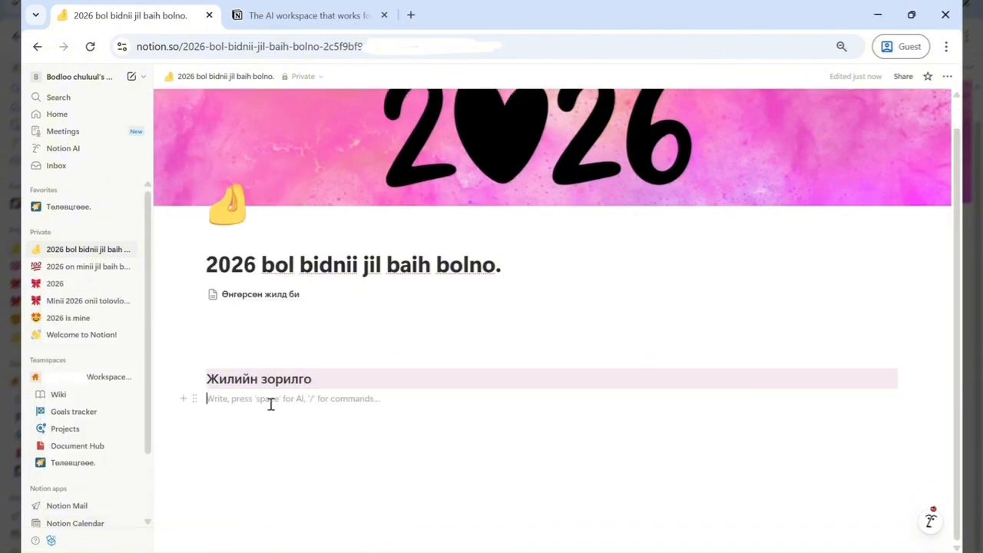
pyautogui.write('/')
pyautogui.scroll(-2, 269, 301)
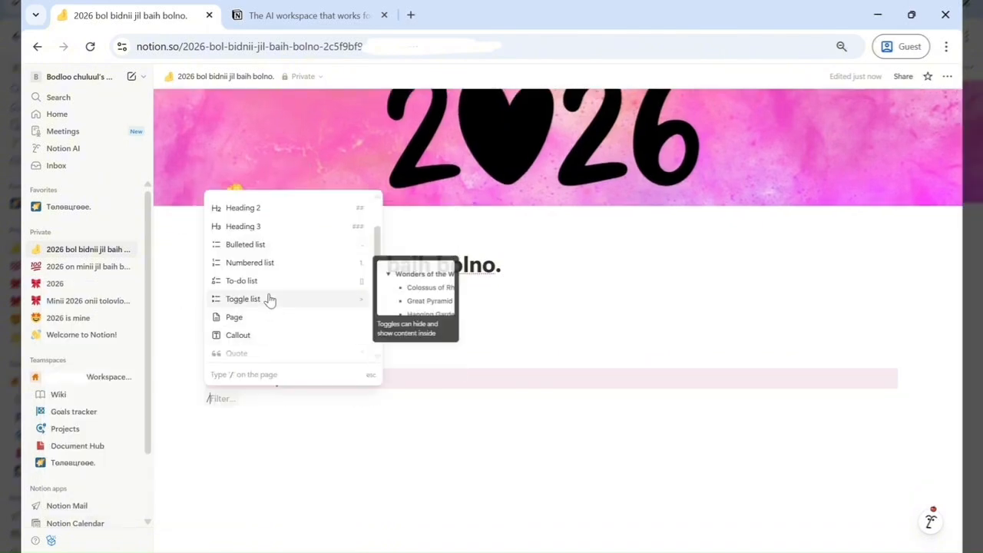
pyautogui.click(267, 282)
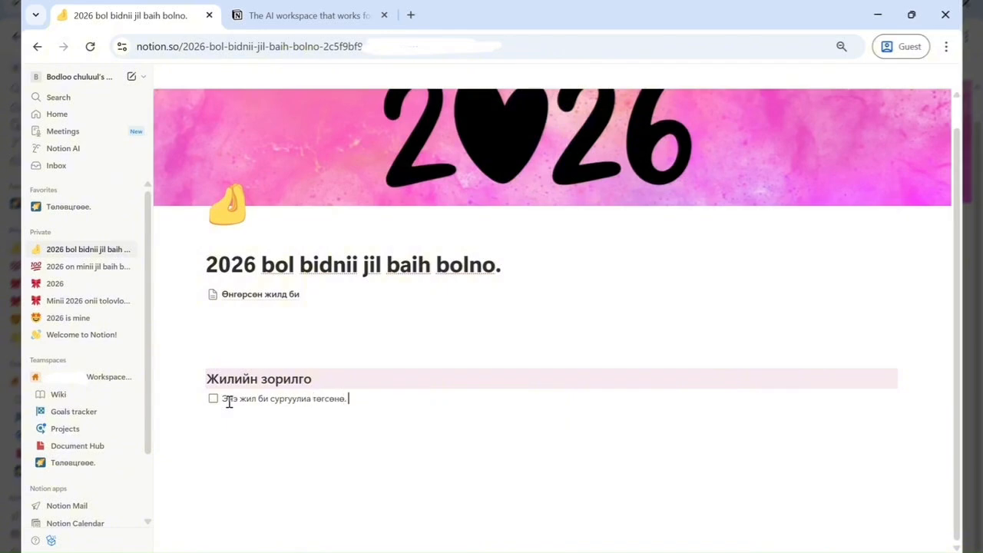
pyautogui.press('Return')
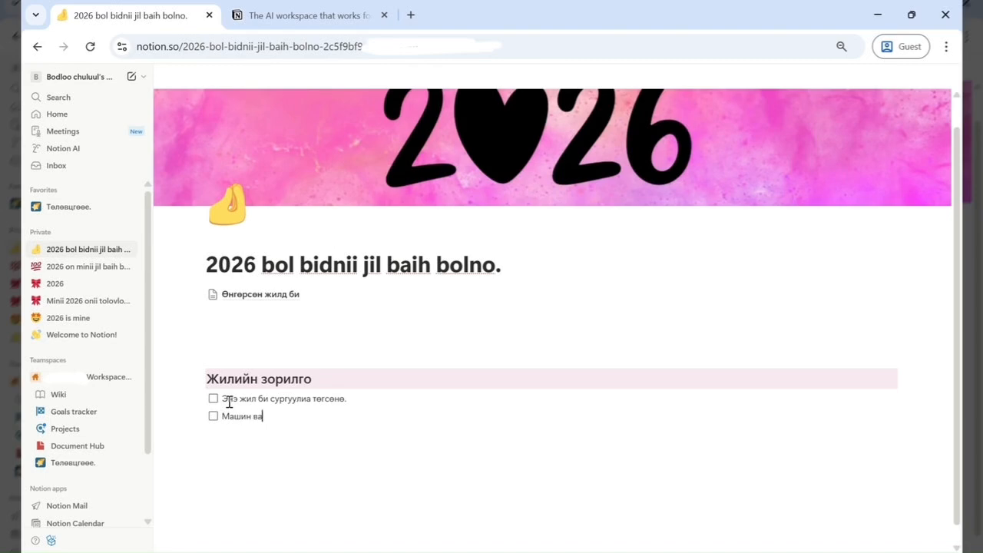
pyautogui.write('Машин авна.')
pyautogui.press('Return')
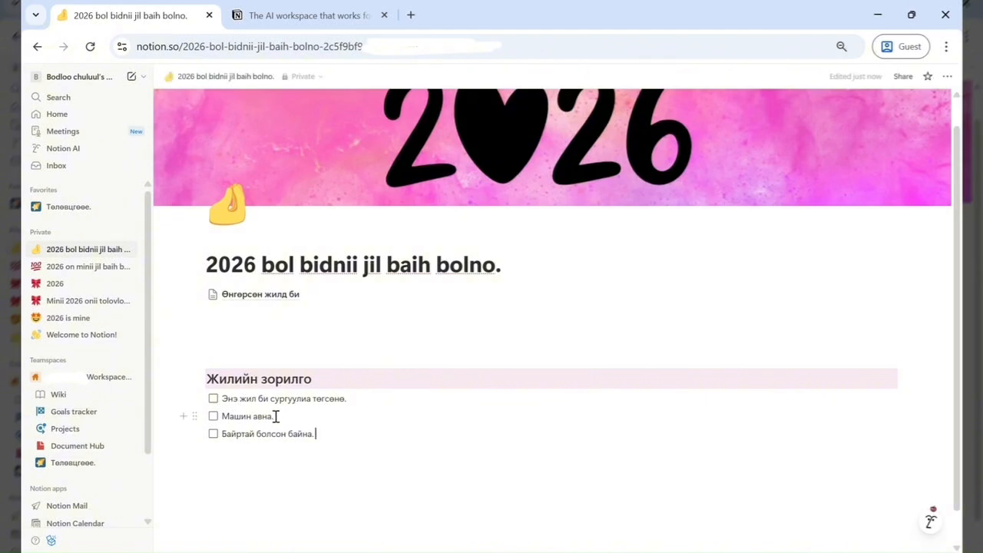
# - Reword the first two to-dos to 'Энэ жил би сургуулиа төгссөн байна.' and 'Машин авсан байна.'
pyautogui.press('BackSpace')
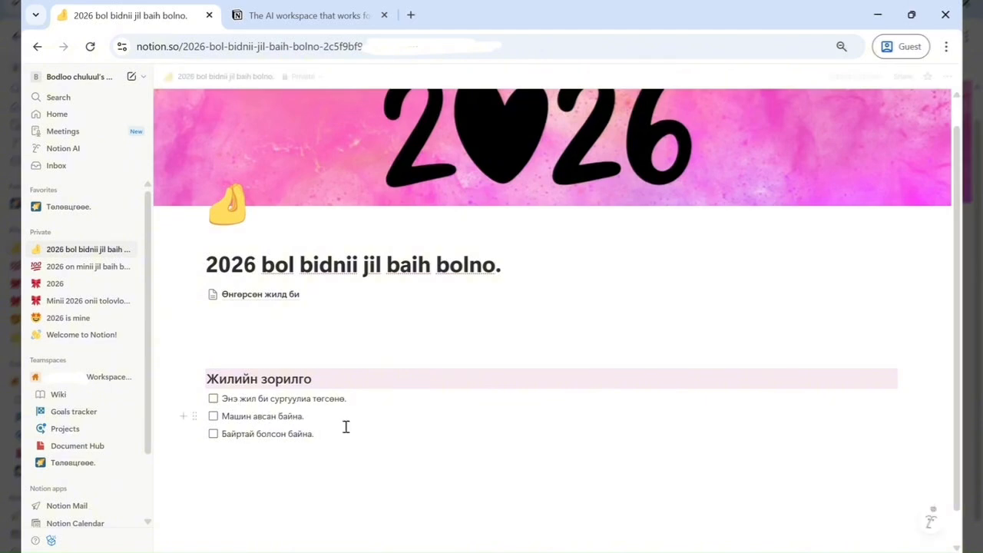
pyautogui.click(343, 399)
pyautogui.press('BackSpace')
pyautogui.press('BackSpace')
pyautogui.press('BackSpace')
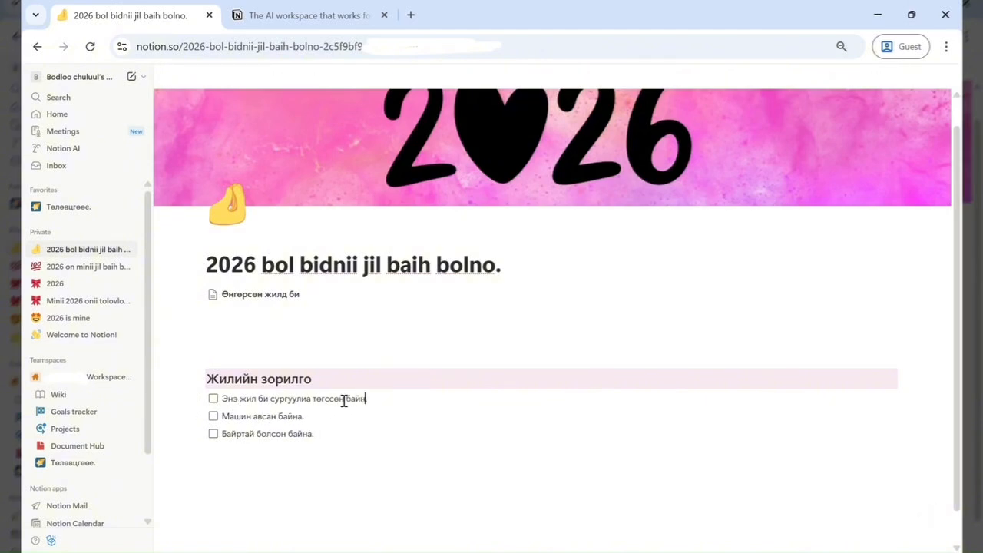
# - Insert a sub-page above the to-do items titled 'Ирээдүйн өөртөө бичих захидал'
pyautogui.scroll(-1, 351, 430)
pyautogui.click(183, 345)
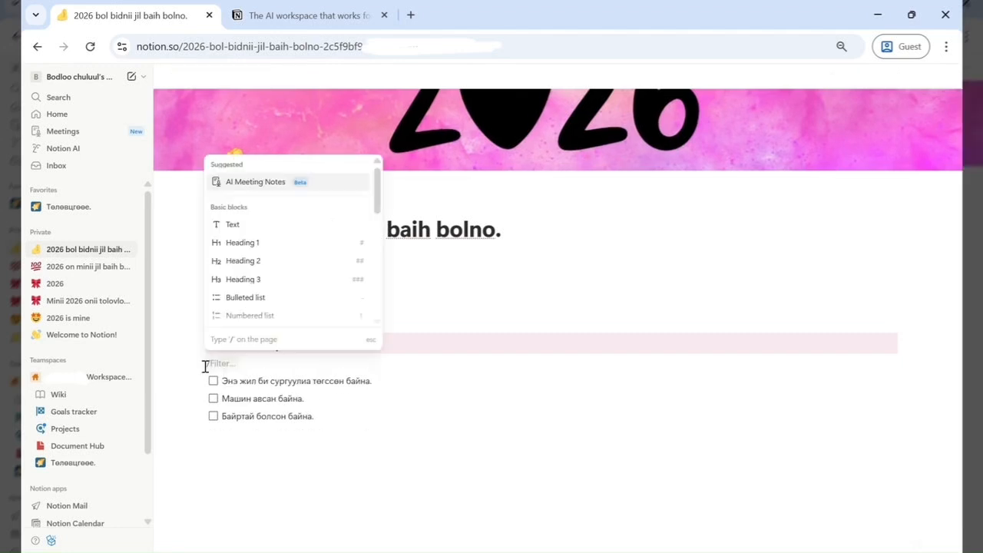
pyautogui.scroll(-1, 304, 264)
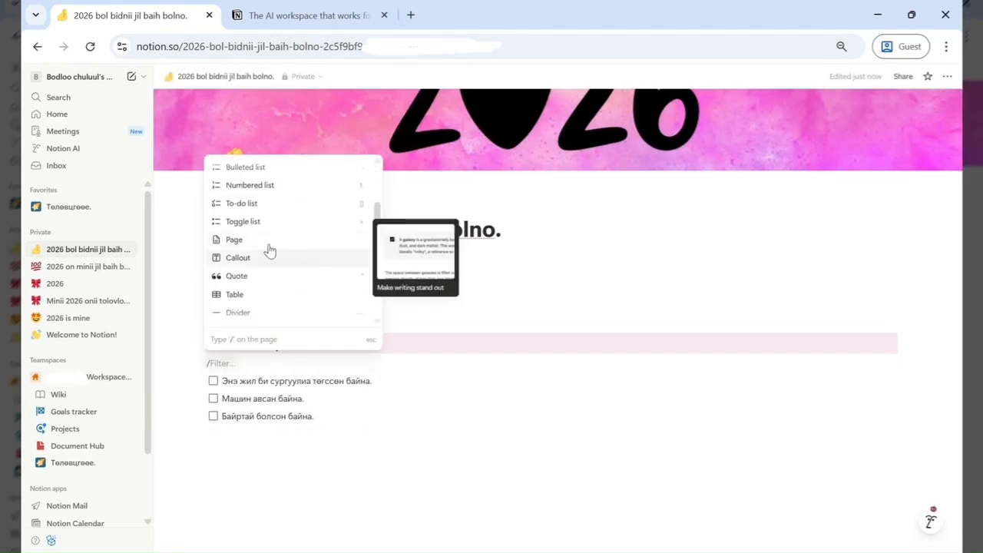
pyautogui.click(268, 240)
pyautogui.write('Ирд')
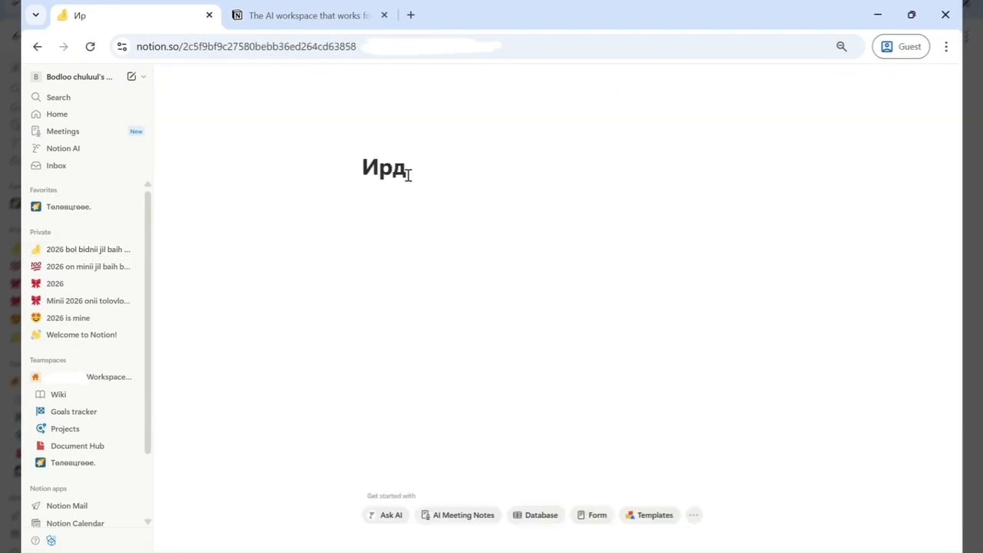
pyautogui.press('BackSpace')
pyautogui.write('ээдүйн өөртөө бичих захиад')
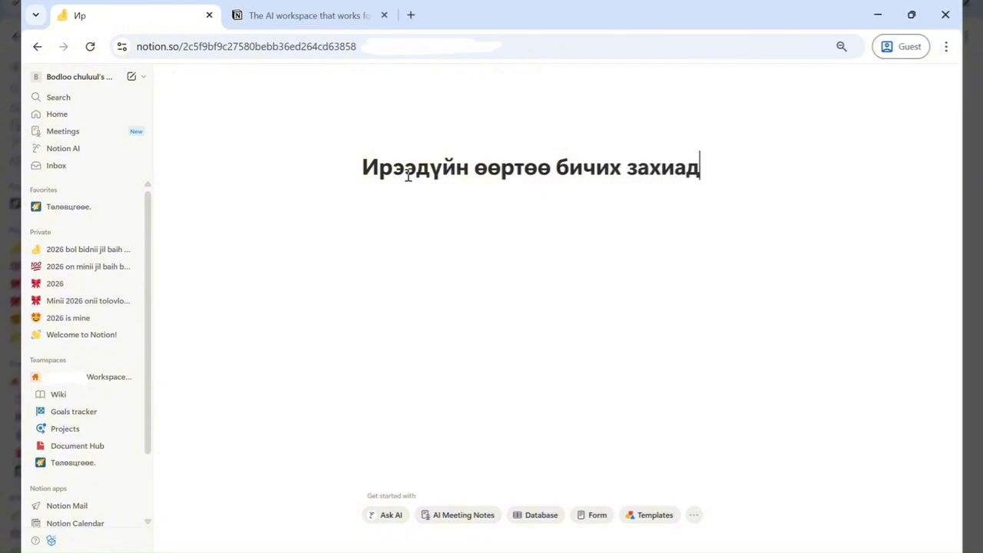
pyautogui.press('BackSpace')
pyautogui.press('BackSpace')
pyautogui.write('дал')
# - Start a body line in the new sub-page, then go back to the parent planner page
pyautogui.press('Return')
pyautogui.write('ю')
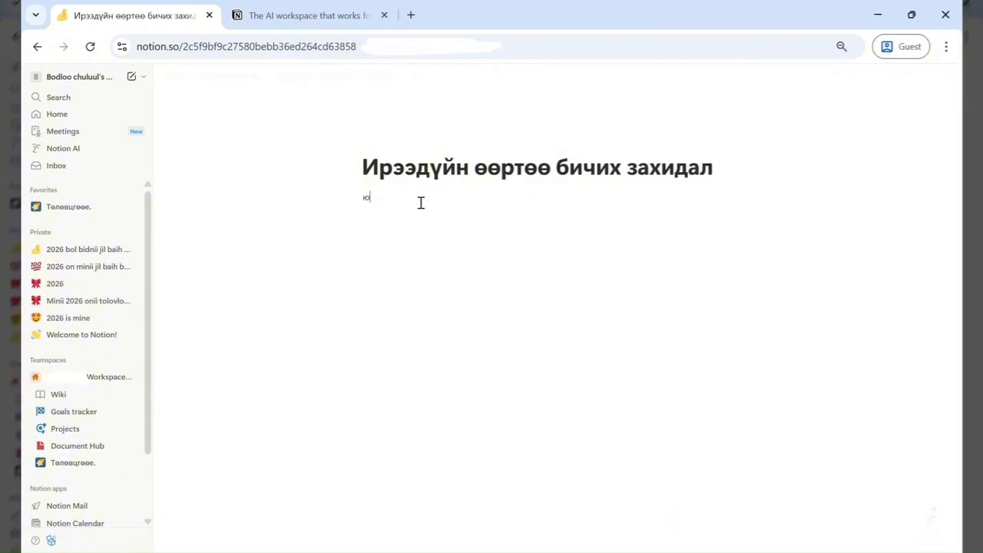
pyautogui.press('BackSpace')
pyautogui.write('х')
pyautogui.press('BackSpace')
pyautogui.write('х')
pyautogui.click(227, 77)
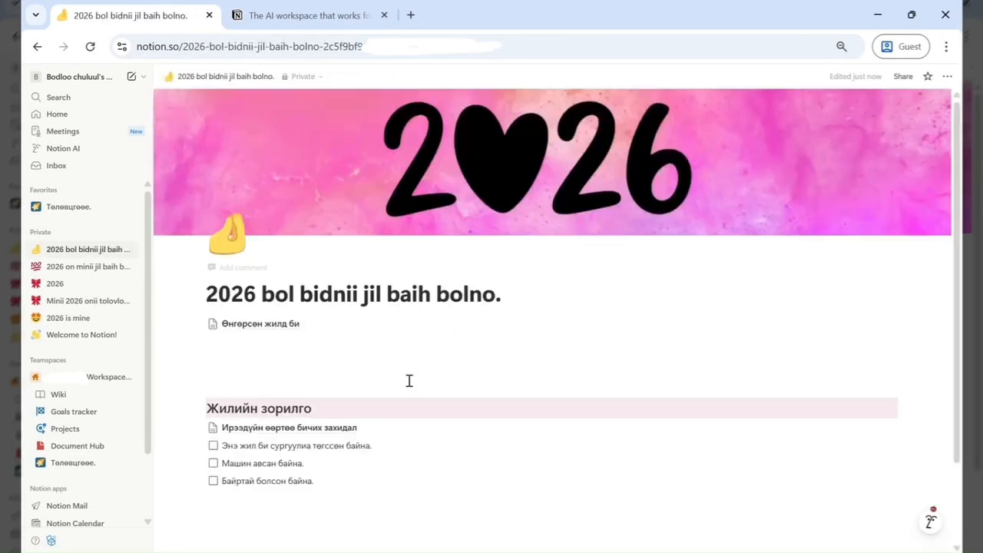
# - Add blank lines below the to-do list to make room for a new section
pyautogui.scroll(-1, 408, 379)
pyautogui.scroll(1, 408, 386)
pyautogui.scroll(-2, 410, 380)
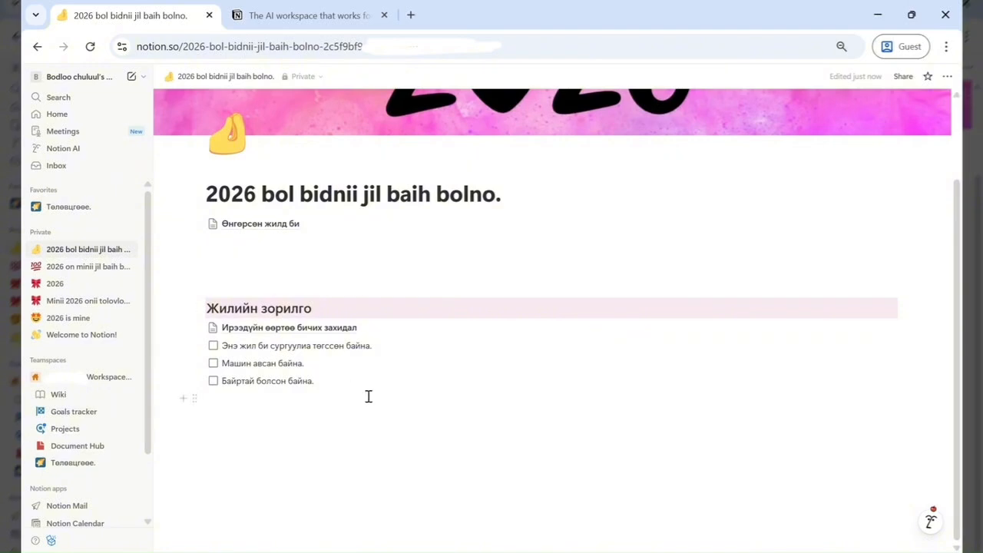
pyautogui.click(295, 410)
pyautogui.press('Return')
pyautogui.press('Return')
pyautogui.write('ю')
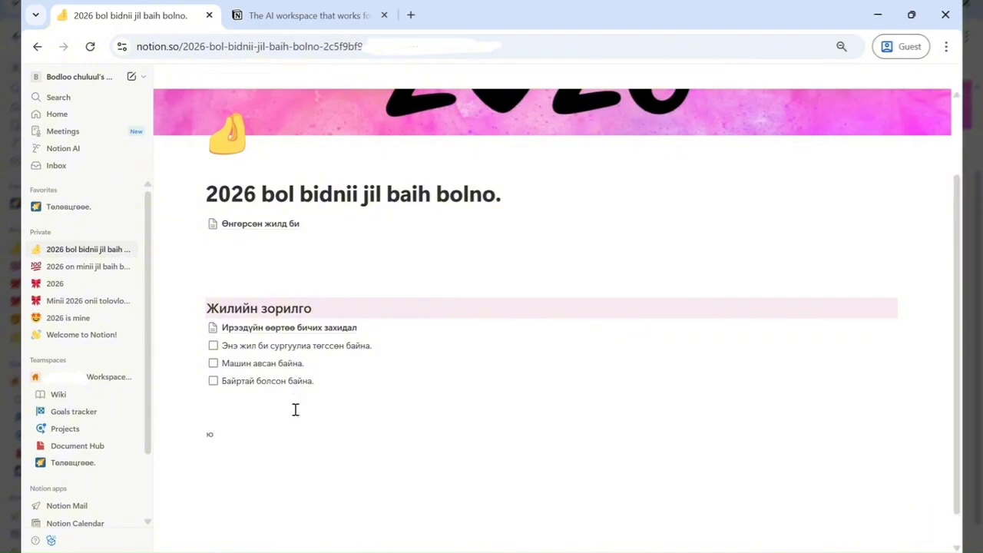
pyautogui.press('BackSpace')
pyautogui.write('/')
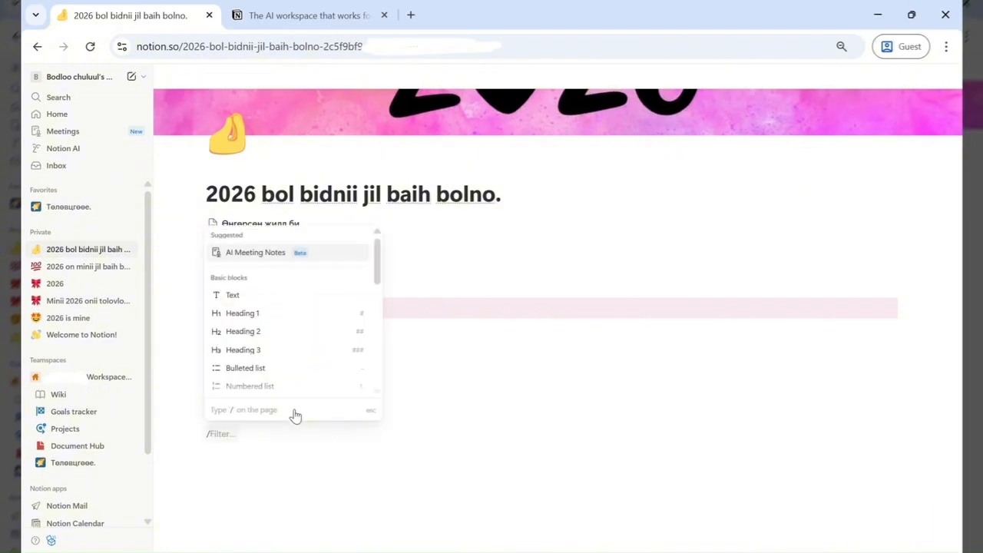
# - Copy the 'Жилийн зорилго' heading and paste it on the blank line below the to-do list
pyautogui.scroll(-4, 307, 367)
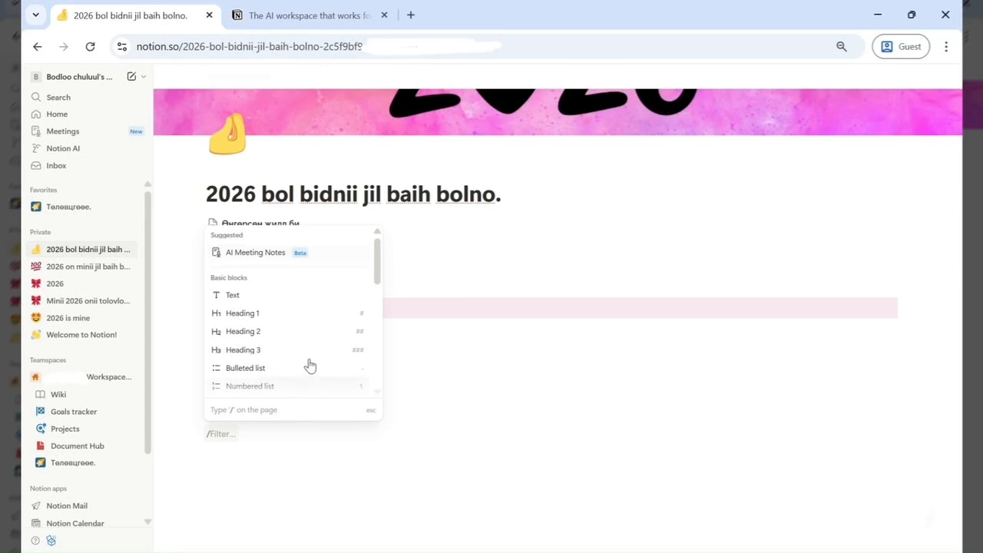
pyautogui.scroll(3, 307, 361)
pyautogui.scroll(1, 301, 378)
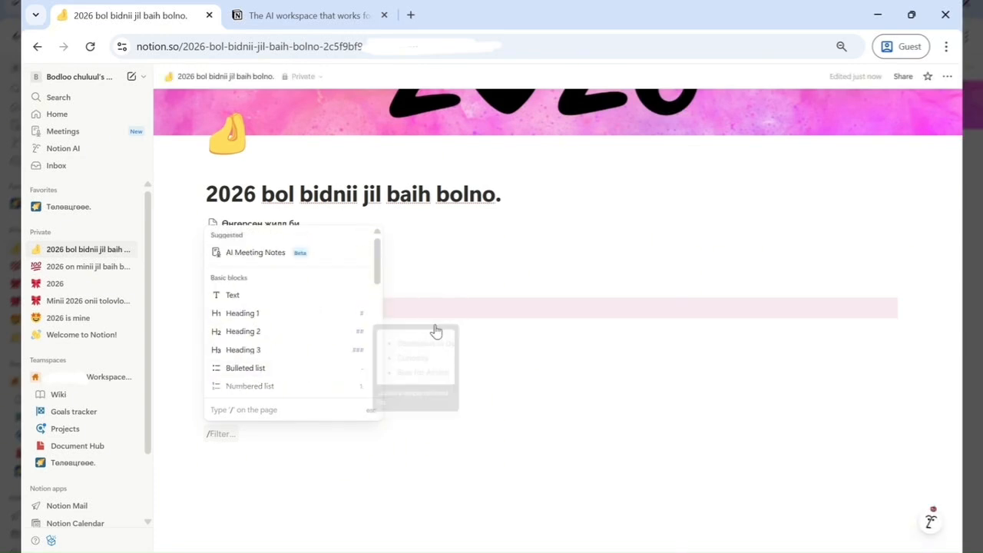
pyautogui.click(450, 295)
pyautogui.moveTo(333, 307); pyautogui.dragTo(127, 305)
pyautogui.hotkey('ctrl', 'c')
pyautogui.click(230, 436)
pyautogui.hotkey('ctrl', 'v')
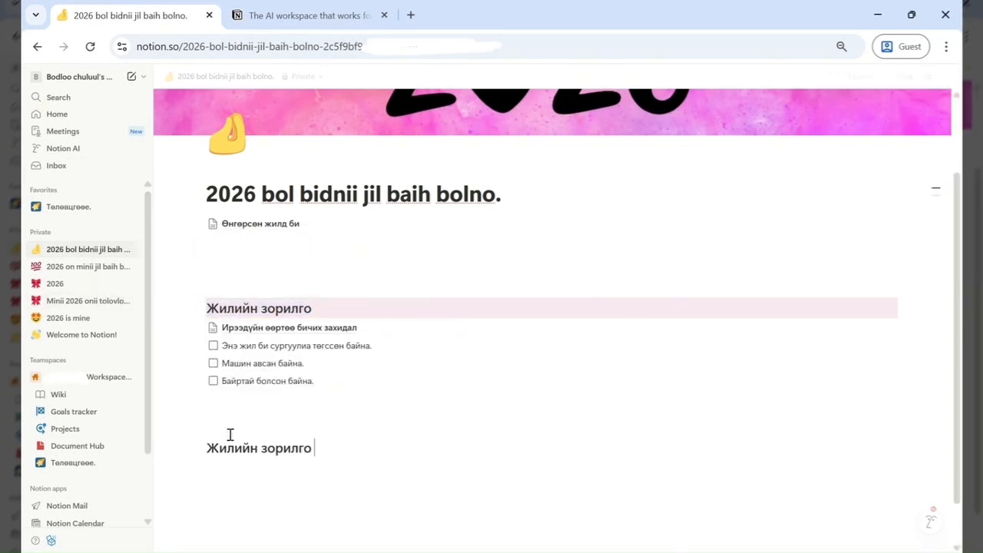
# - Rename the pasted heading to 'Сарын зорилго'
pyautogui.moveTo(275, 453); pyautogui.dragTo(211, 451)
pyautogui.write('Vg')
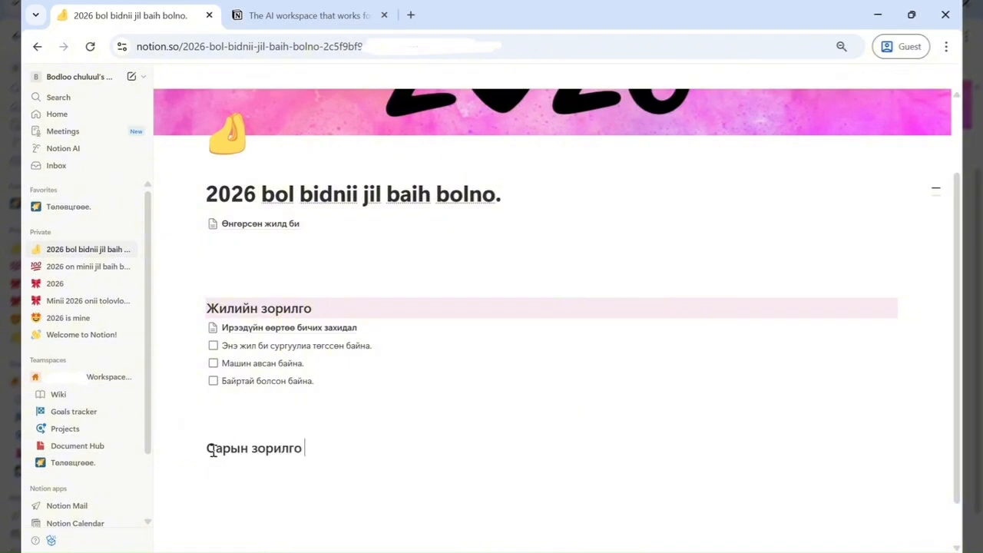
pyautogui.press('Return')
# - Give the 'Сарын зорилго' heading a pink background
pyautogui.click(194, 448)
pyautogui.moveTo(123, 388)
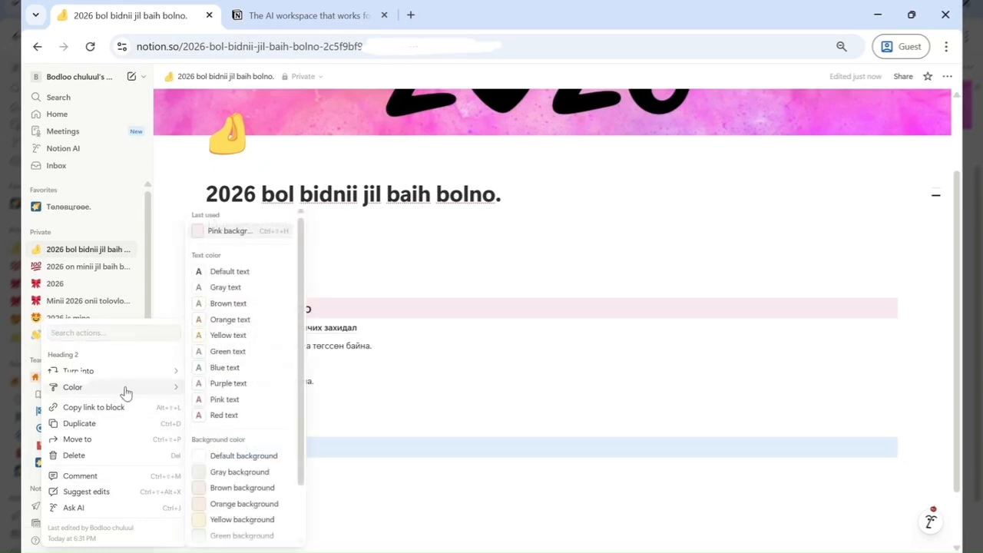
pyautogui.scroll(-2, 239, 484)
pyautogui.click(242, 505)
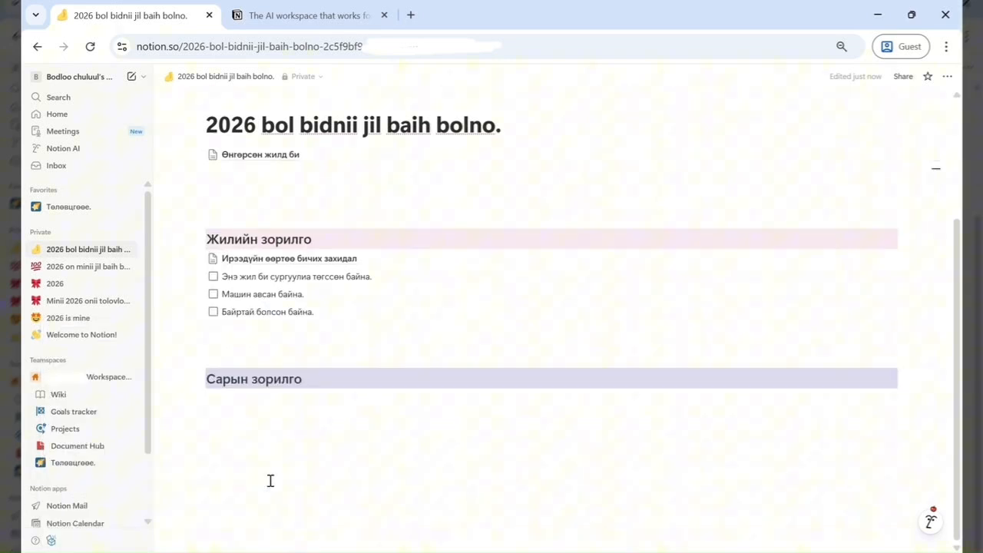
# - Insert a gallery view database below the heading and title it 'Сар сараар хичээчгээе.'
pyautogui.click(260, 400)
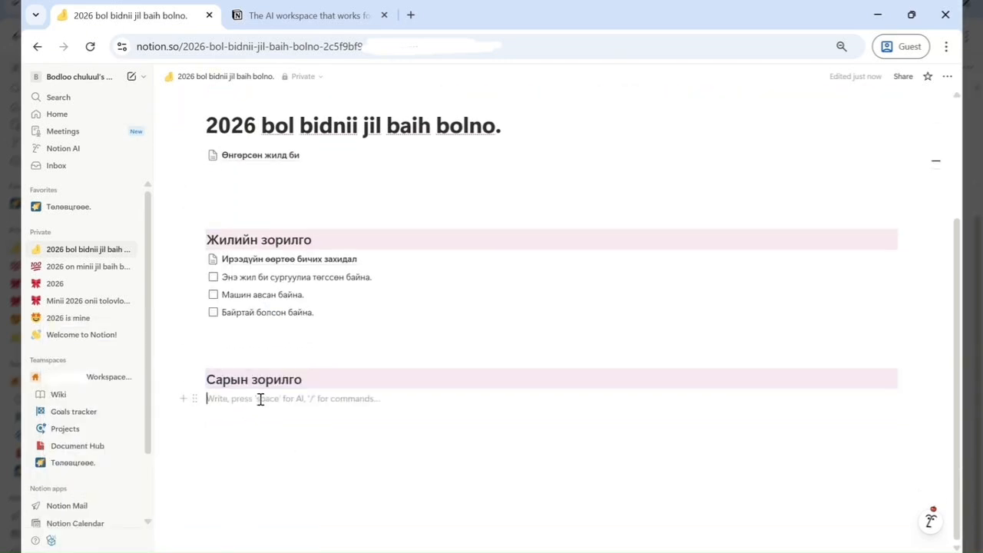
pyautogui.write('/gal')
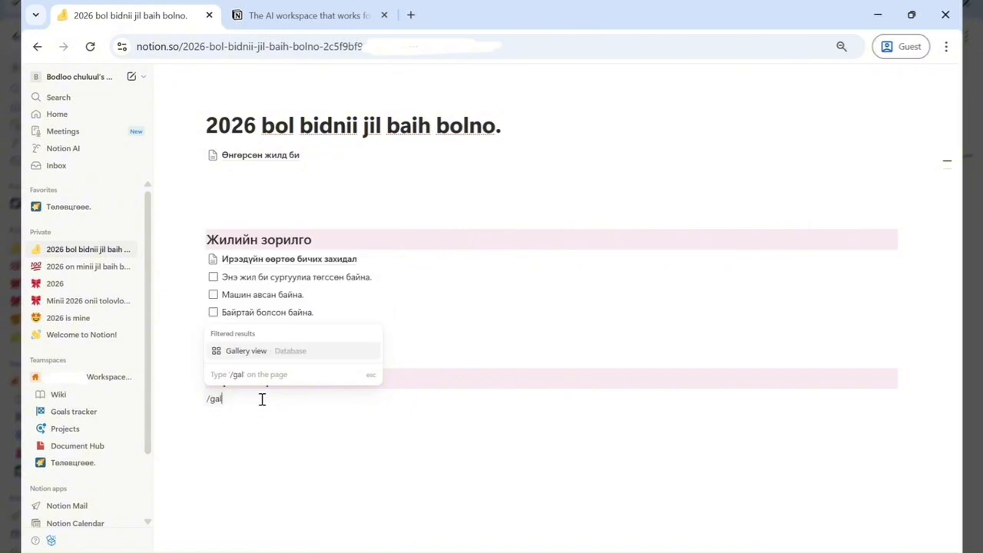
pyautogui.click(254, 351)
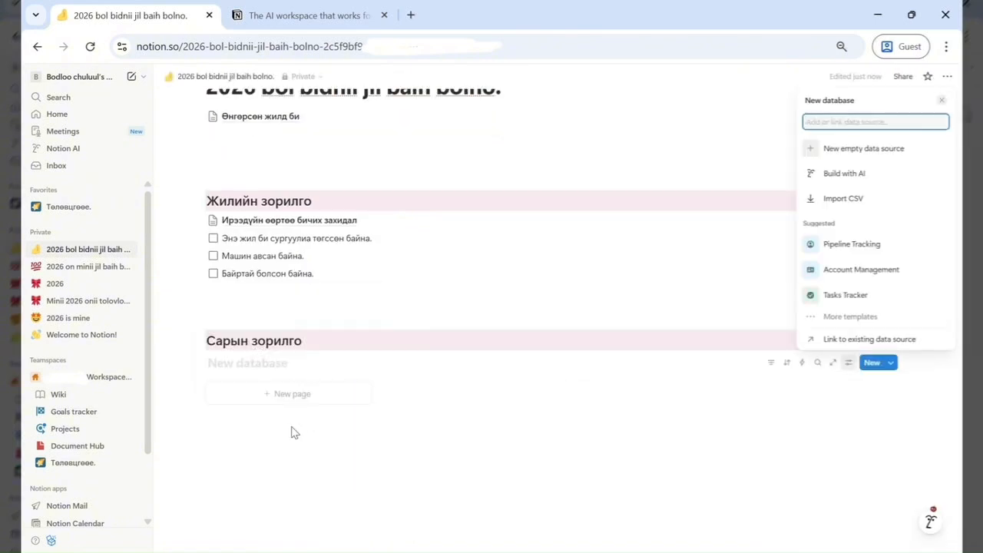
pyautogui.click(249, 362)
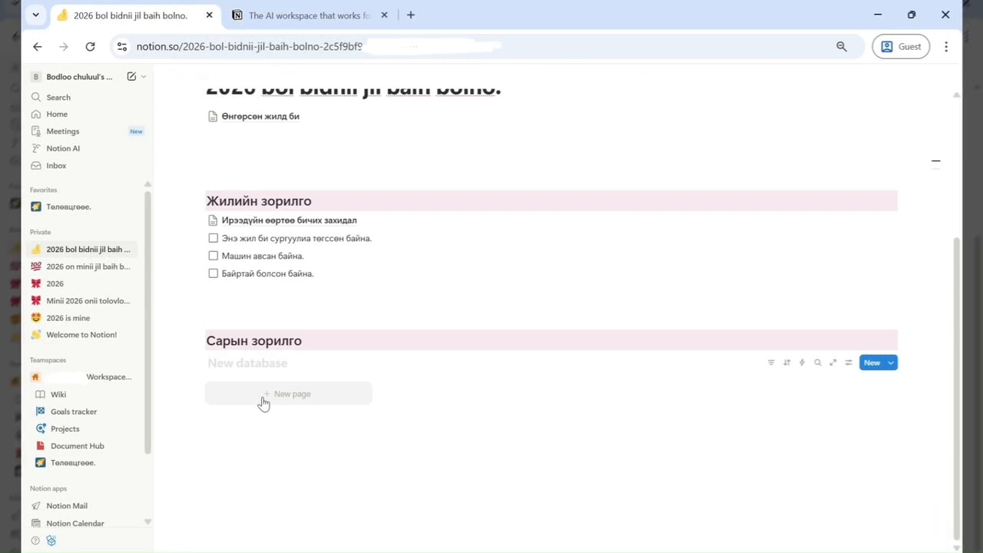
pyautogui.write('Сар сараар хичээчгээе.')
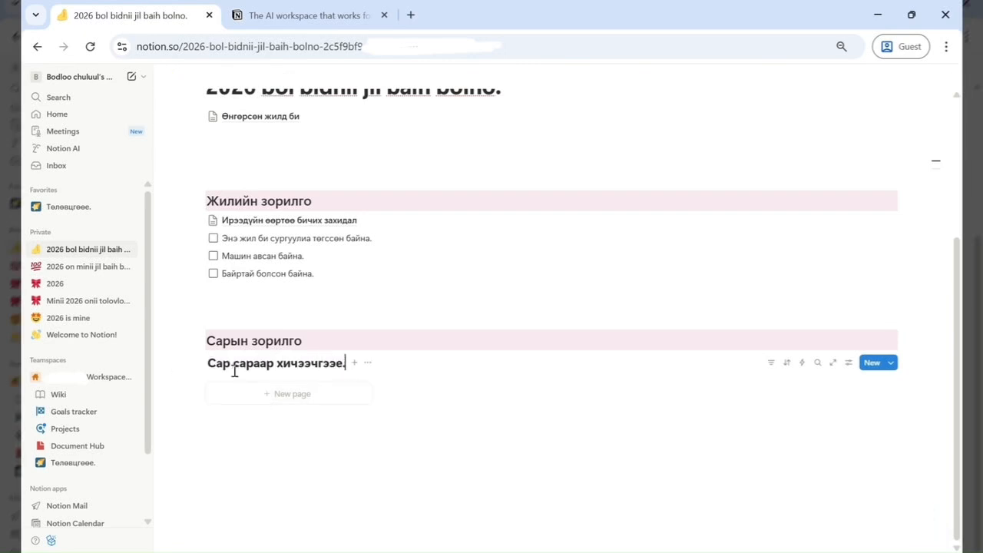
# - Add a new page to the gallery titled '1 сар'
pyautogui.click(307, 415)
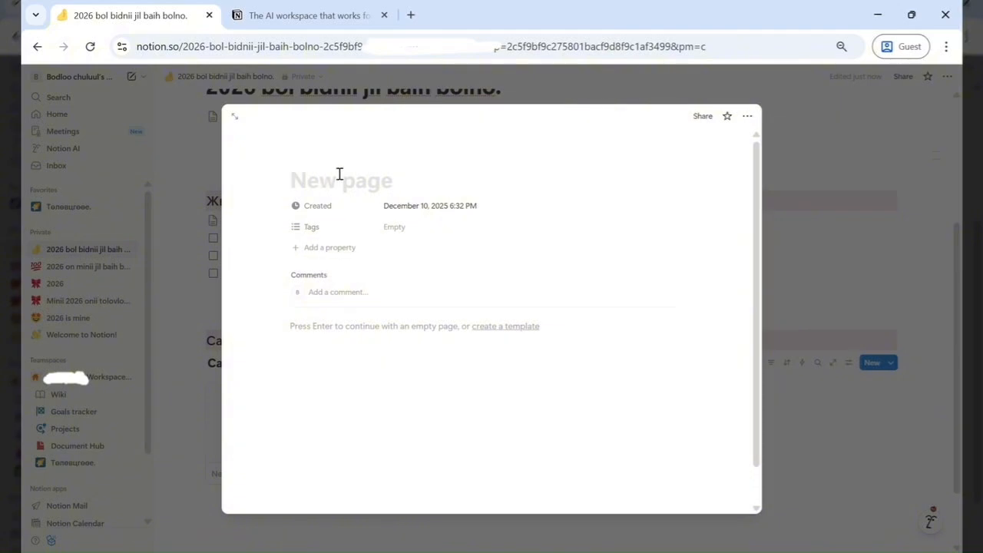
pyautogui.write('12')
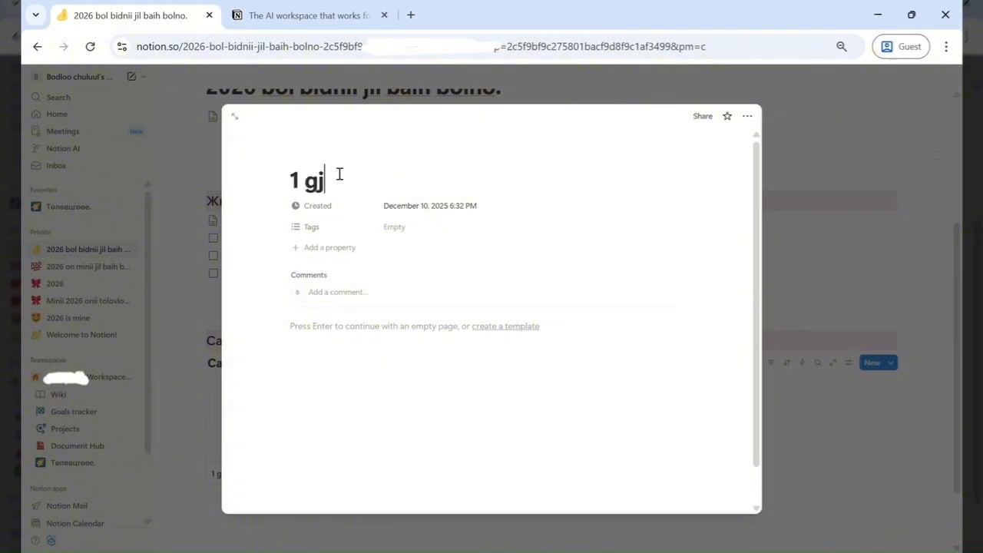
pyautogui.write('p')
pyautogui.press('Return')
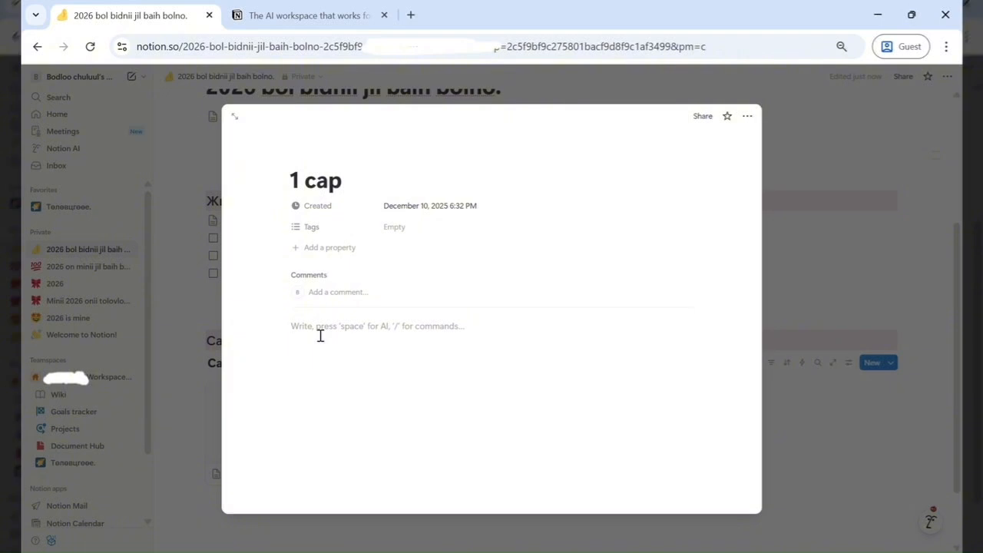
# - Turn the first body line of the '1 сар' page into a to-do item
pyautogui.click(281, 329)
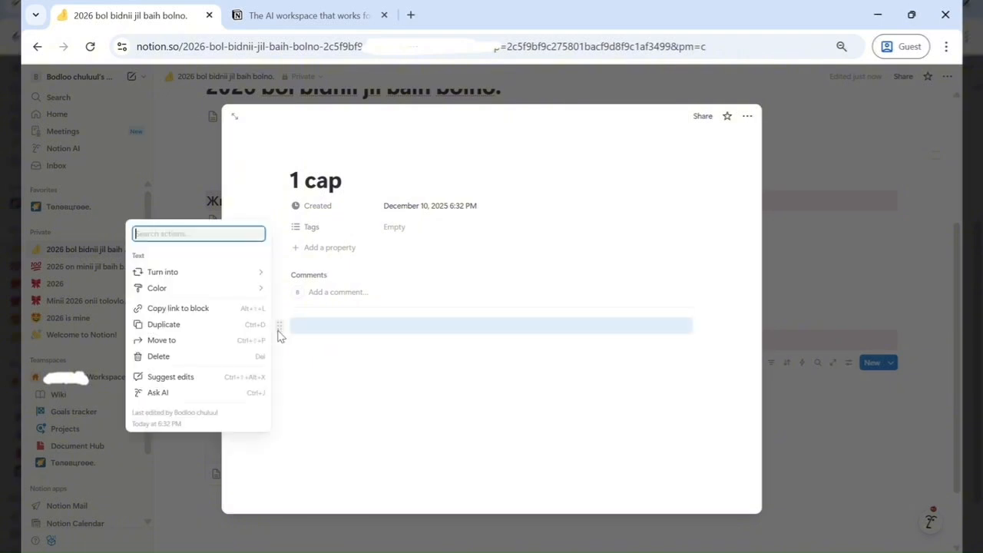
pyautogui.click(433, 329)
pyautogui.click(336, 328)
pyautogui.write('ю')
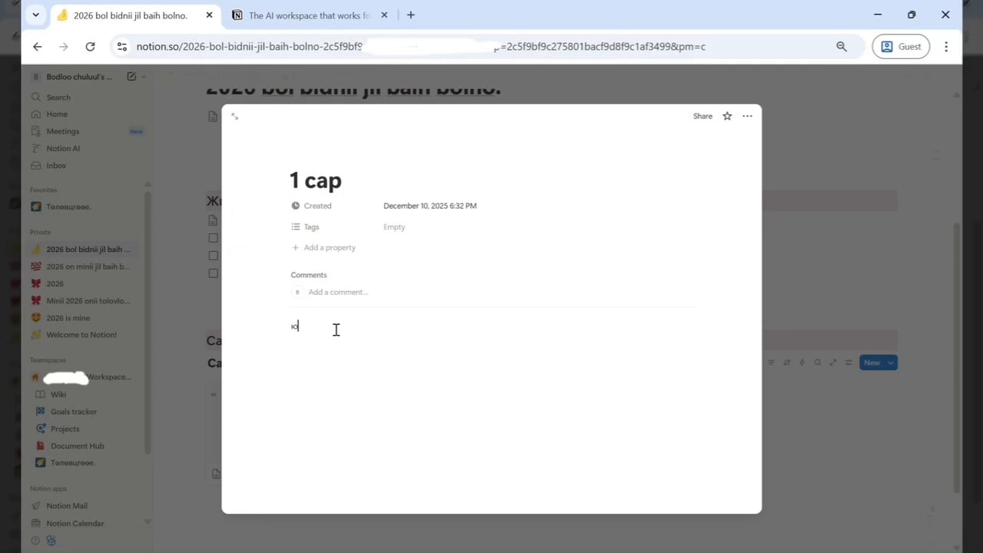
pyautogui.click(336, 330)
pyautogui.write('/')
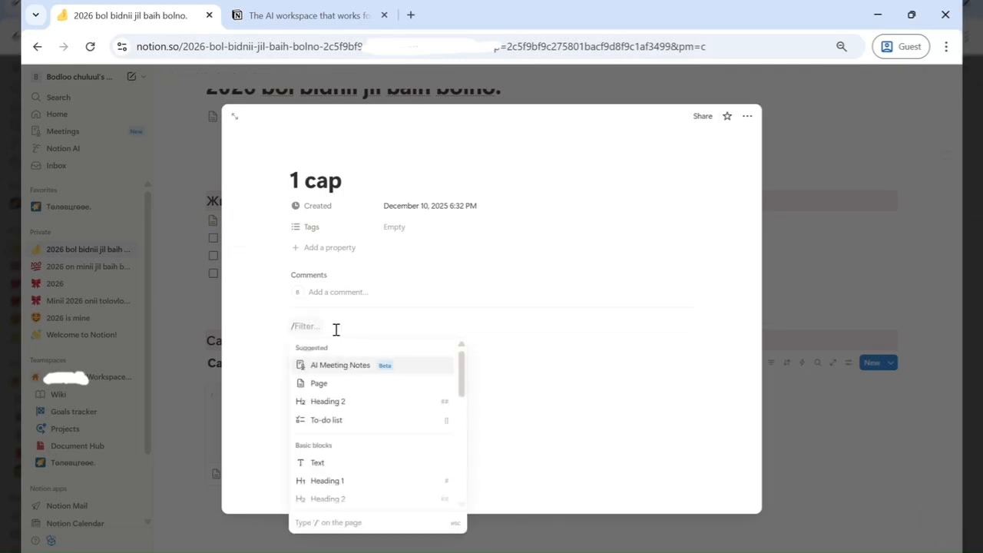
pyautogui.scroll(-1, 351, 399)
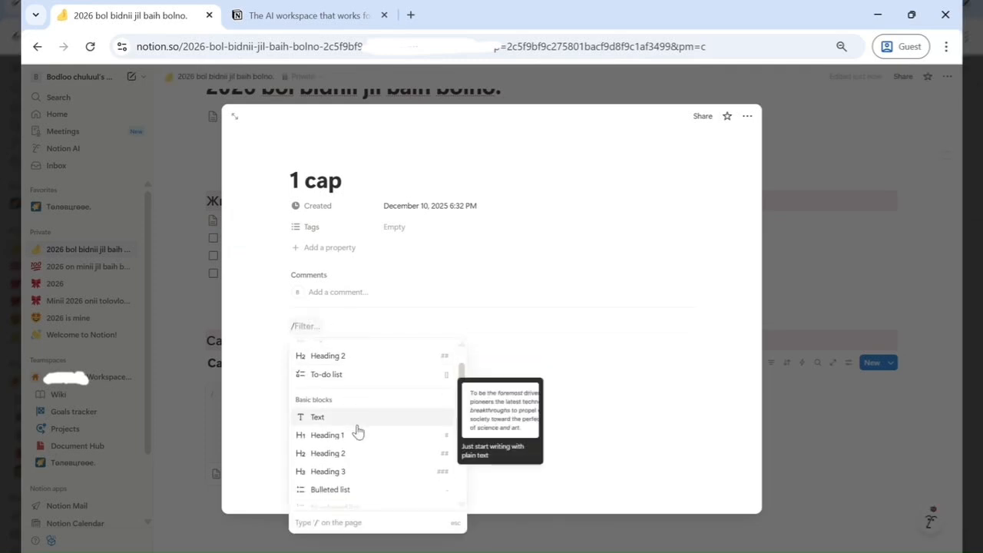
pyautogui.scroll(1, 358, 432)
pyautogui.click(330, 407)
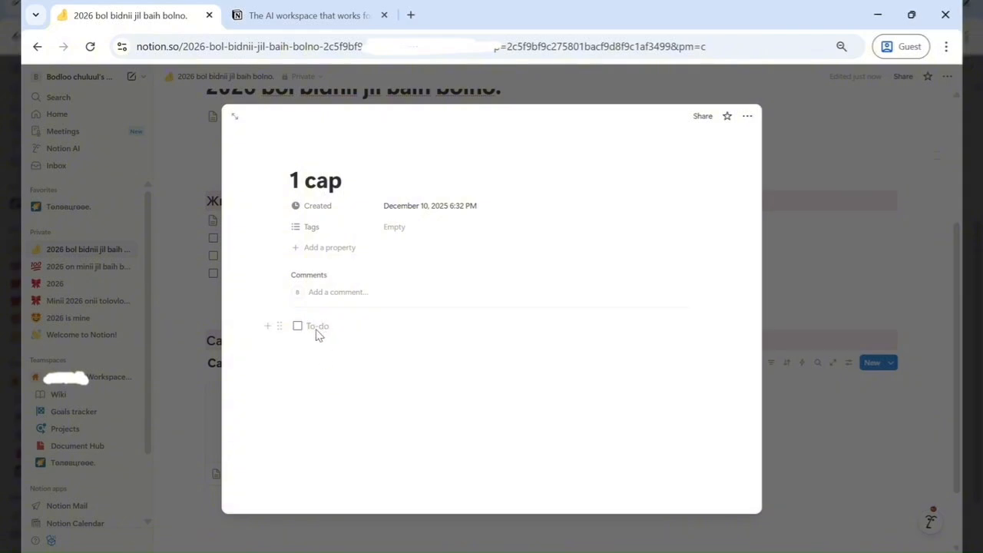
# - Write the to-do '3000000 тег цуглуулна.', add an empty to-do below, and close the page
pyautogui.write('B')
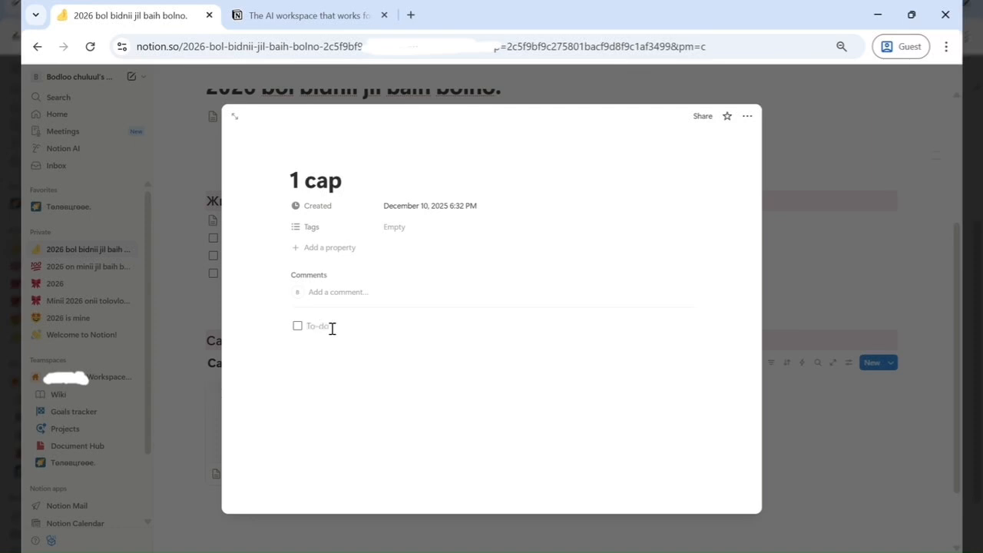
pyautogui.write('1')
pyautogui.write('3000')
pyautogui.write('000 тег цуглуулна.')
pyautogui.press('Return')
pyautogui.press('BackSpace')
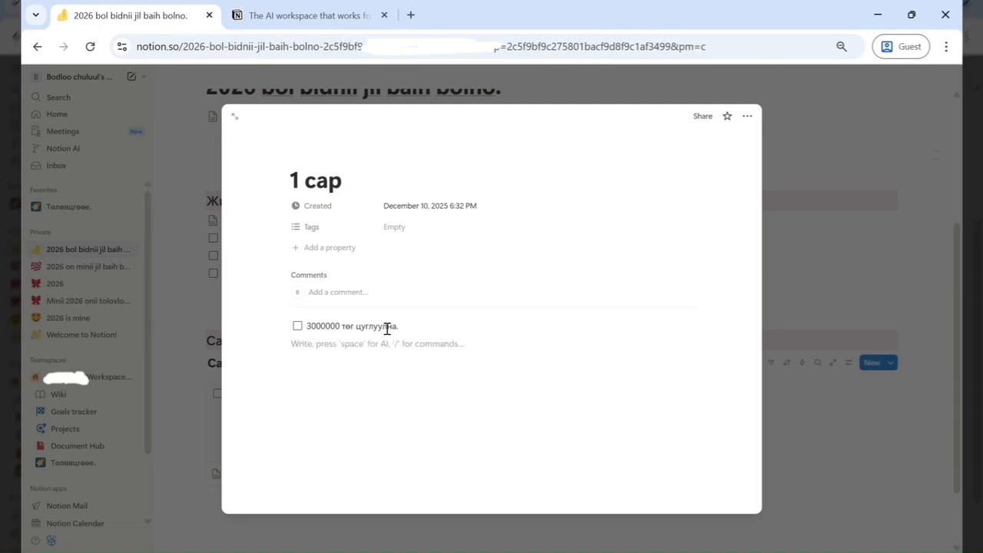
pyautogui.press('BackSpace')
pyautogui.press('Return')
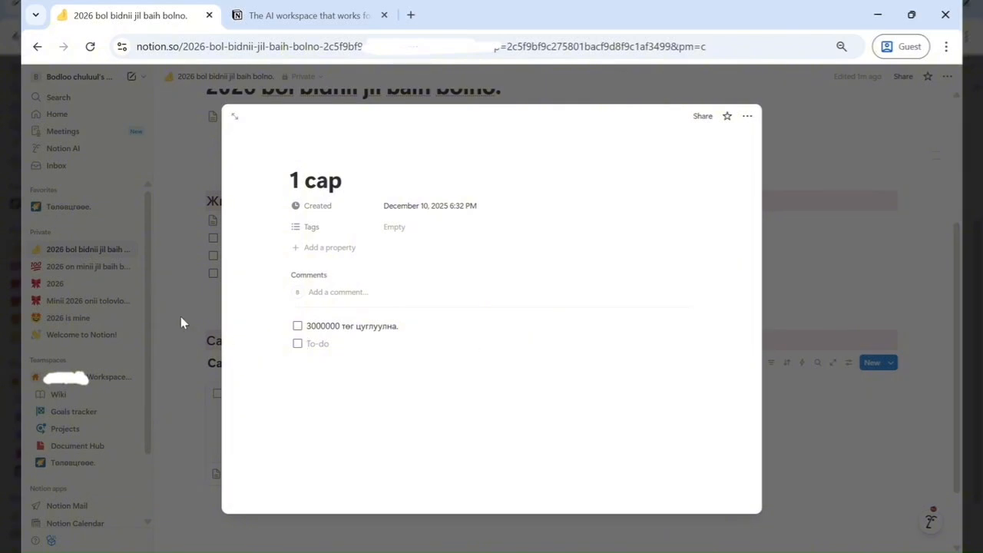
pyautogui.click(193, 411)
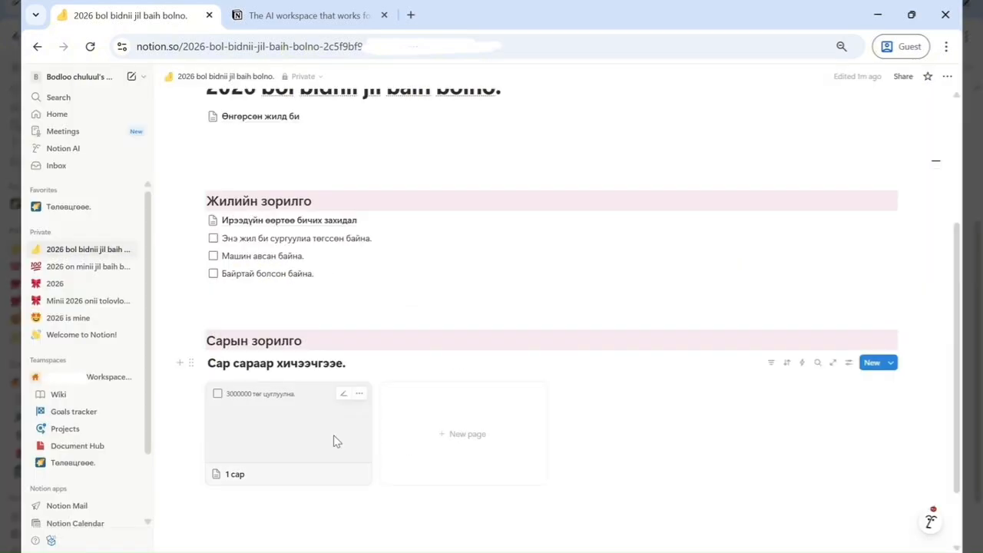
pyautogui.click(333, 439)
# - Open a new browser tab and go to Pinterest
pyautogui.click(412, 15)
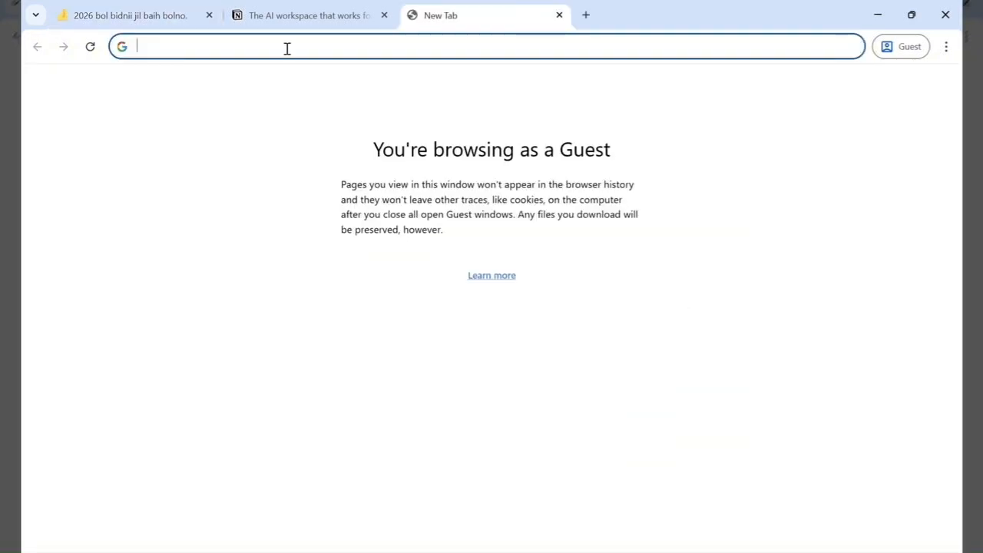
pyautogui.write('з')
pyautogui.press('BackSpace')
pyautogui.write('pinterest.')
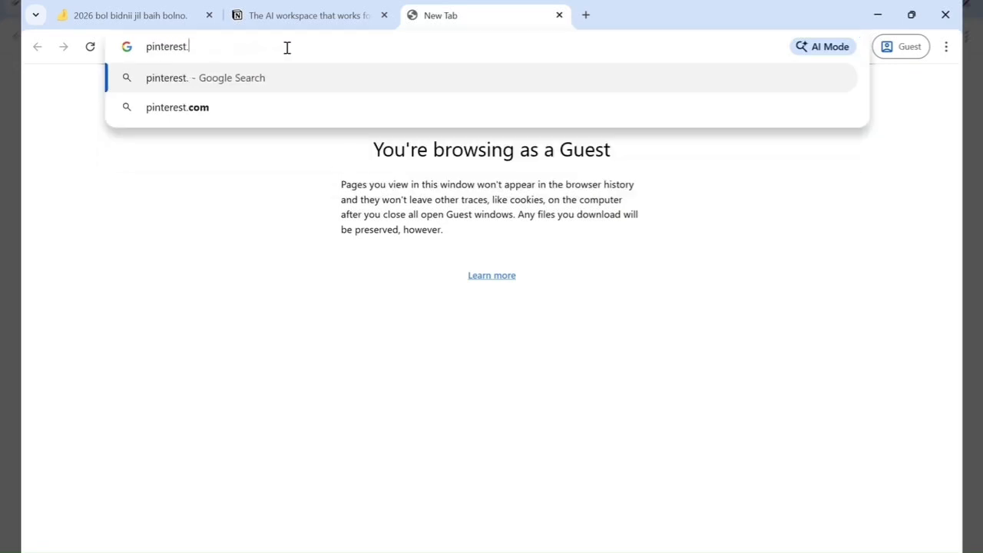
pyautogui.press('Down')
pyautogui.press('Return')
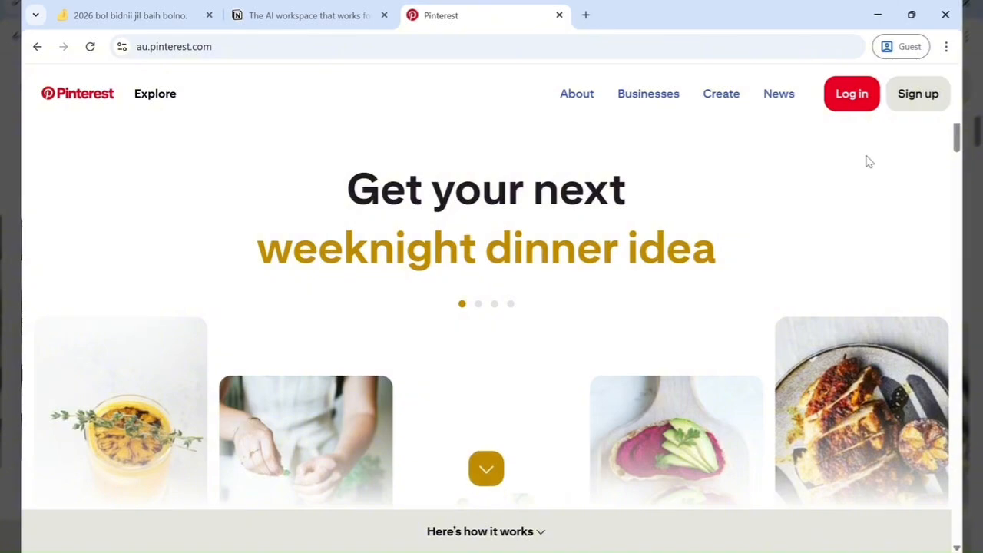
# - Search Pinterest for 'notion' and browse the resulting pins
pyautogui.scroll(-3, 697, 188)
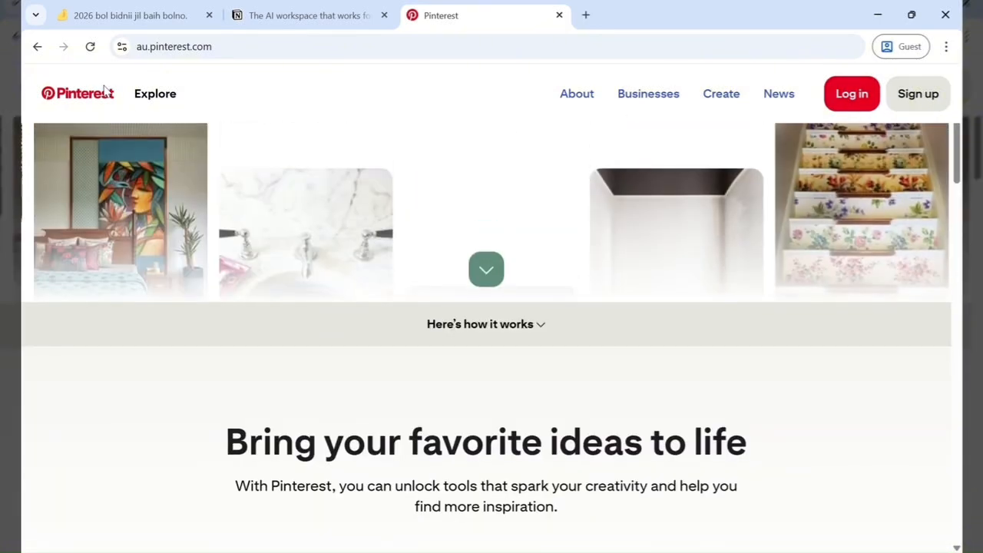
pyautogui.click(158, 94)
pyautogui.click(173, 94)
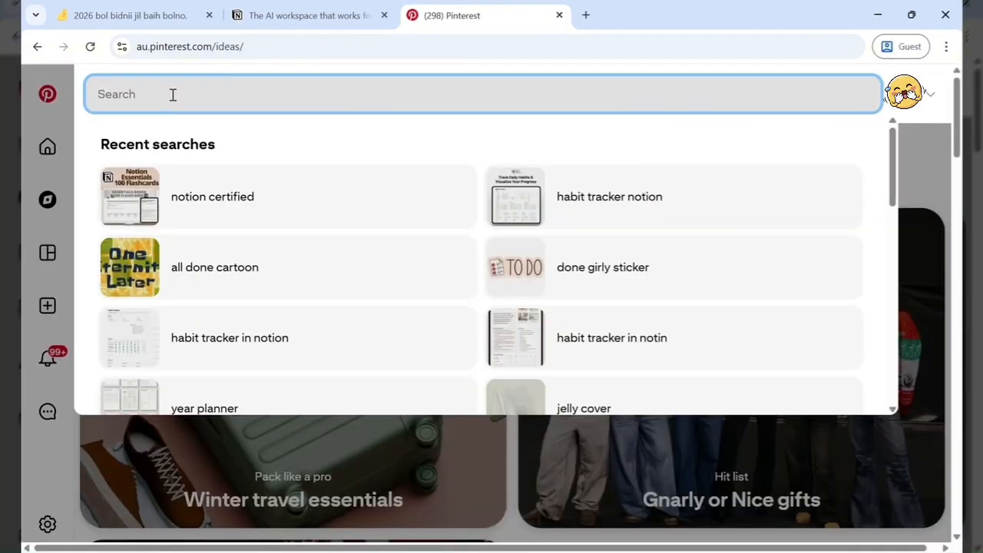
pyautogui.write('notion')
pyautogui.press('Return')
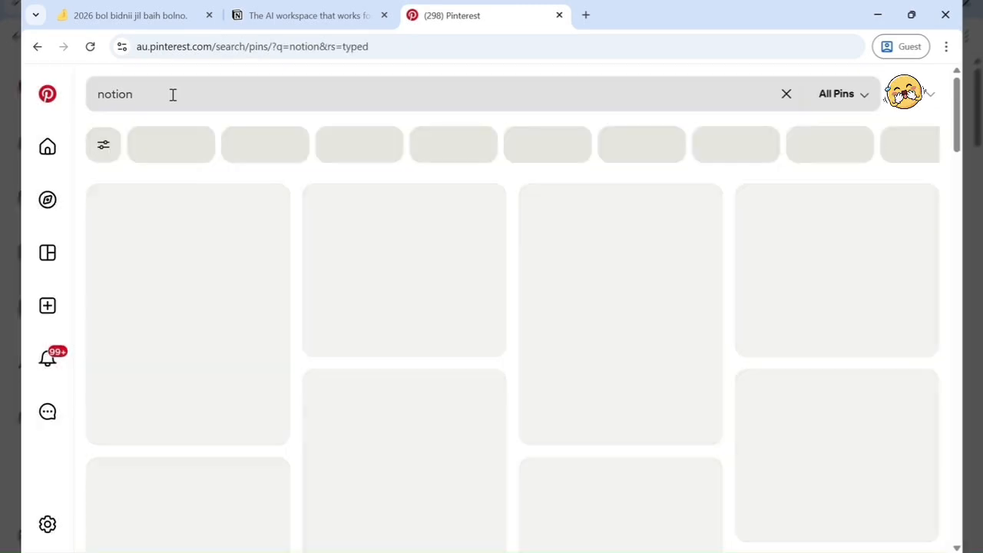
pyautogui.scroll(-7, 298, 431)
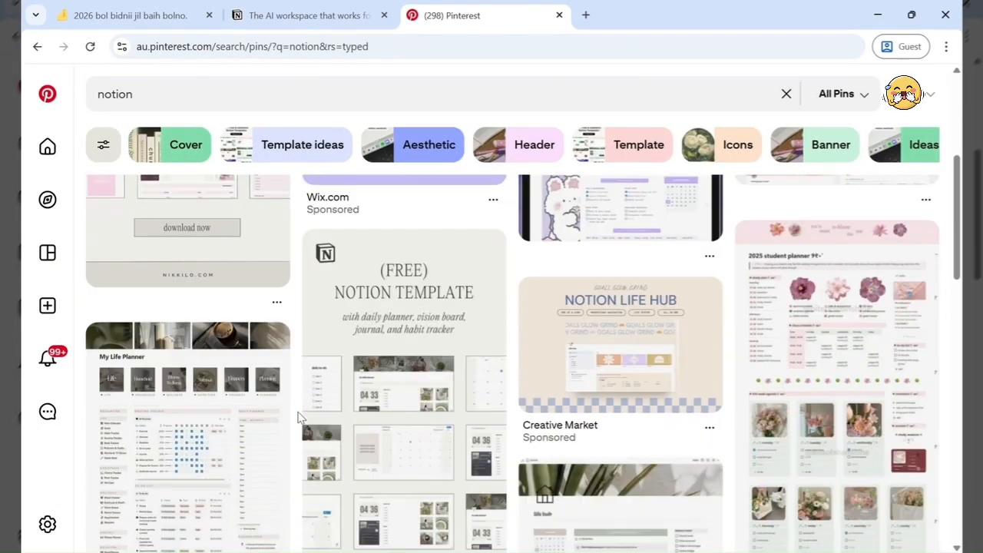
pyautogui.scroll(-8, 299, 417)
# - Clear the Pinterest search and switch back to the planner tab
pyautogui.click(154, 94)
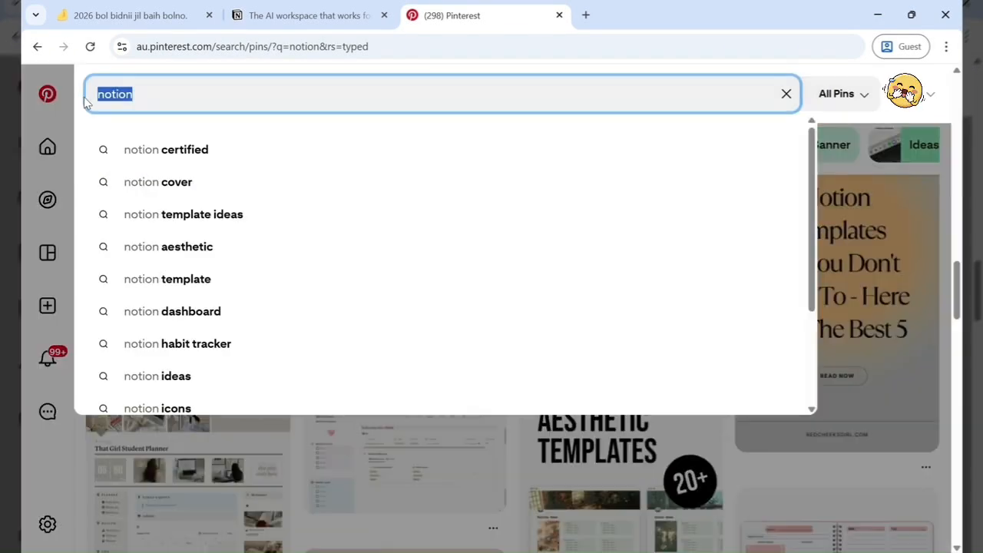
pyautogui.press('BackSpace')
pyautogui.click(131, 15)
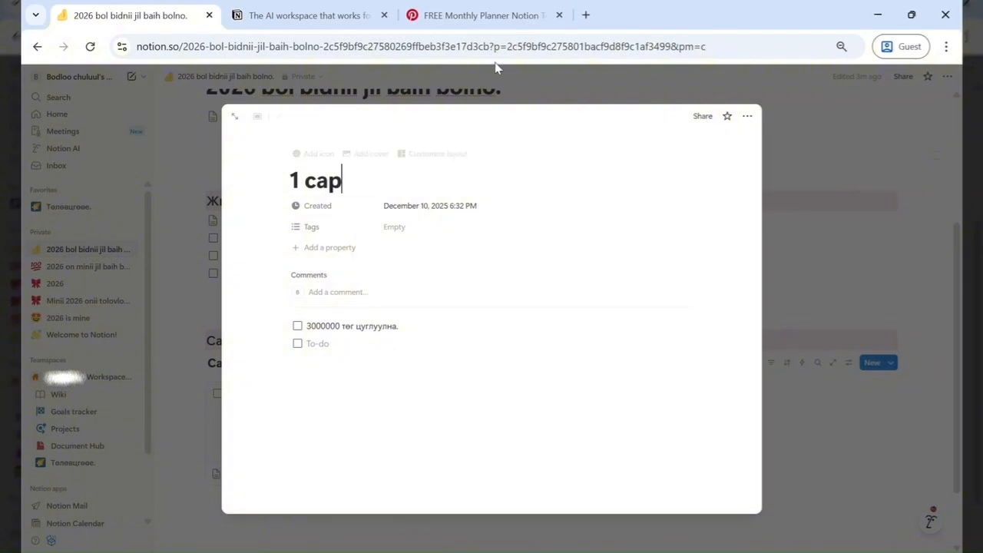
# - Add a cover to the '1 сар' page and start an empty block below its to-dos
pyautogui.click(366, 154)
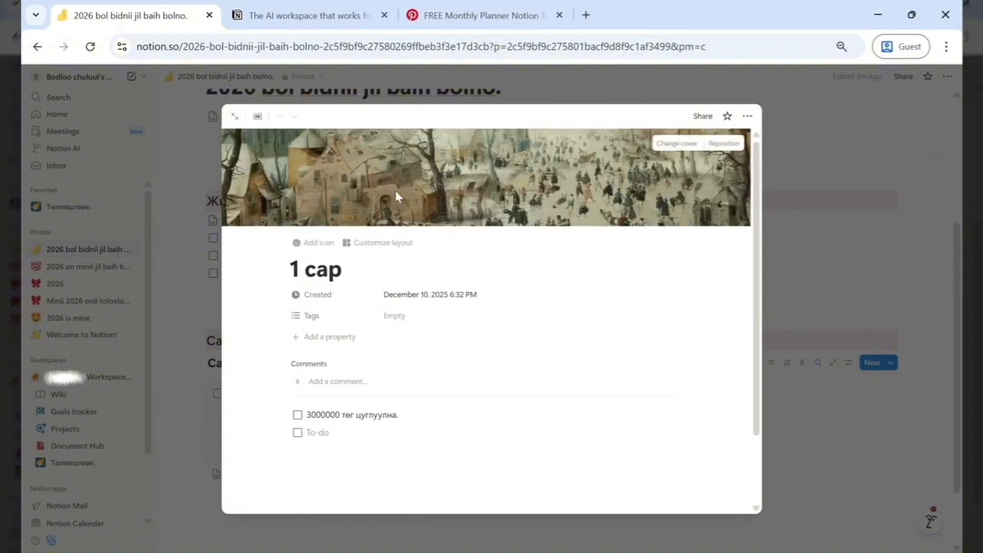
pyautogui.click(178, 432)
pyautogui.click(296, 450)
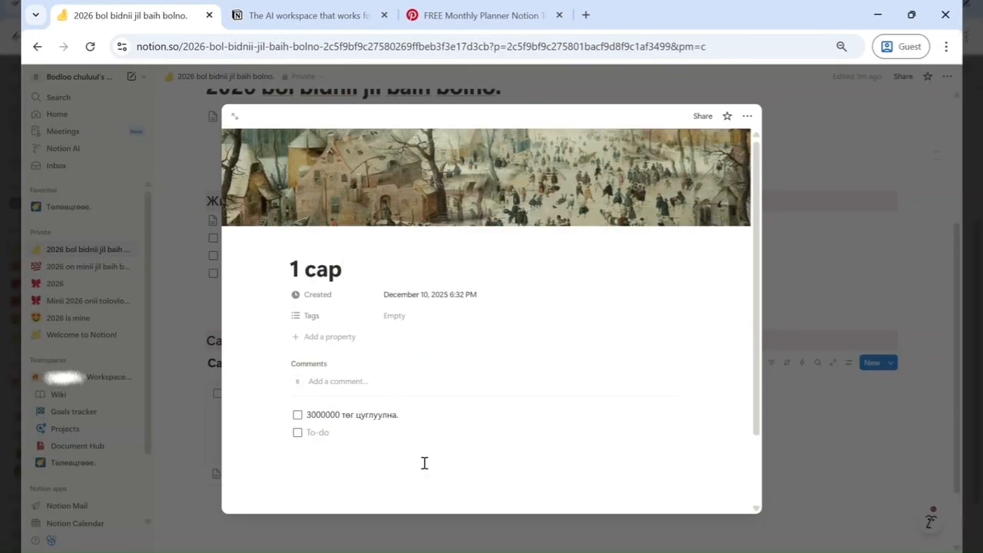
pyautogui.click(347, 452)
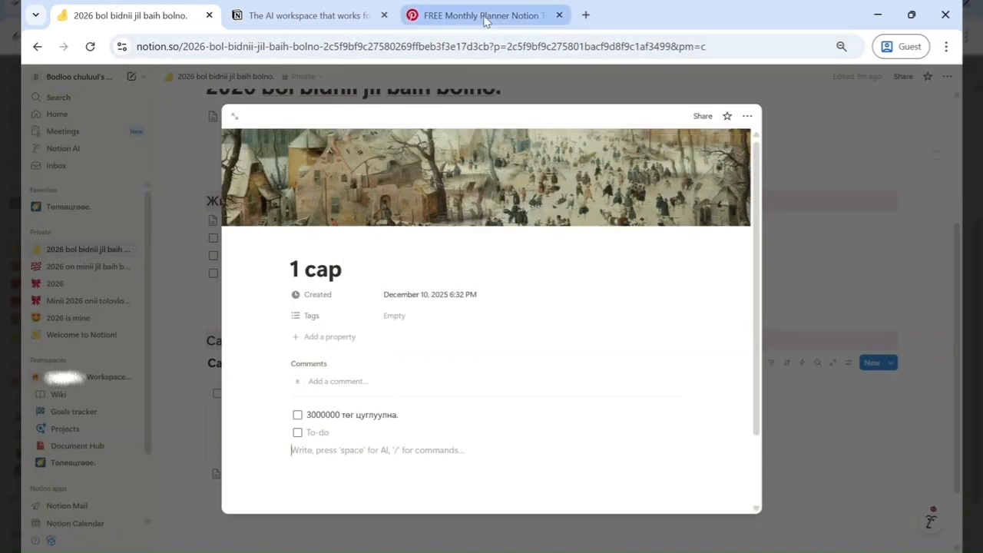
# - Switch to the Pinterest tab, search for 'january' and browse the resulting pins
pyautogui.click(522, 15)
pyautogui.click(89, 98)
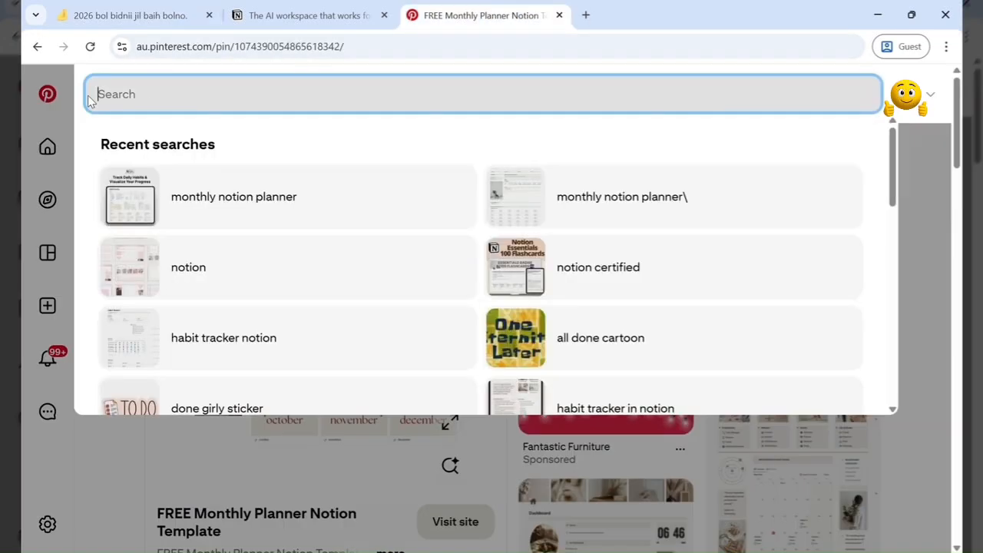
pyautogui.write('januaryt')
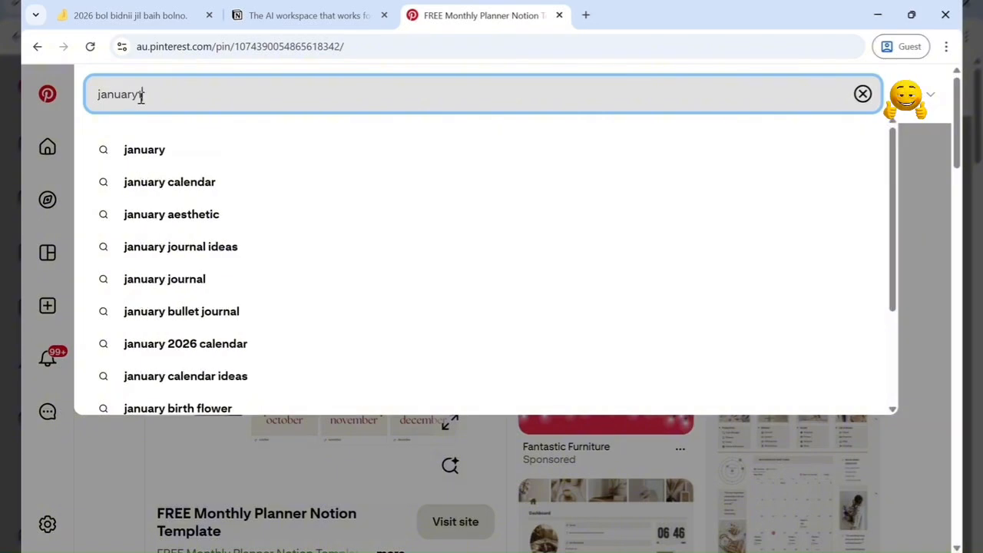
pyautogui.press('Return')
pyautogui.click(141, 98)
pyautogui.press('BackSpace')
pyautogui.press('Return')
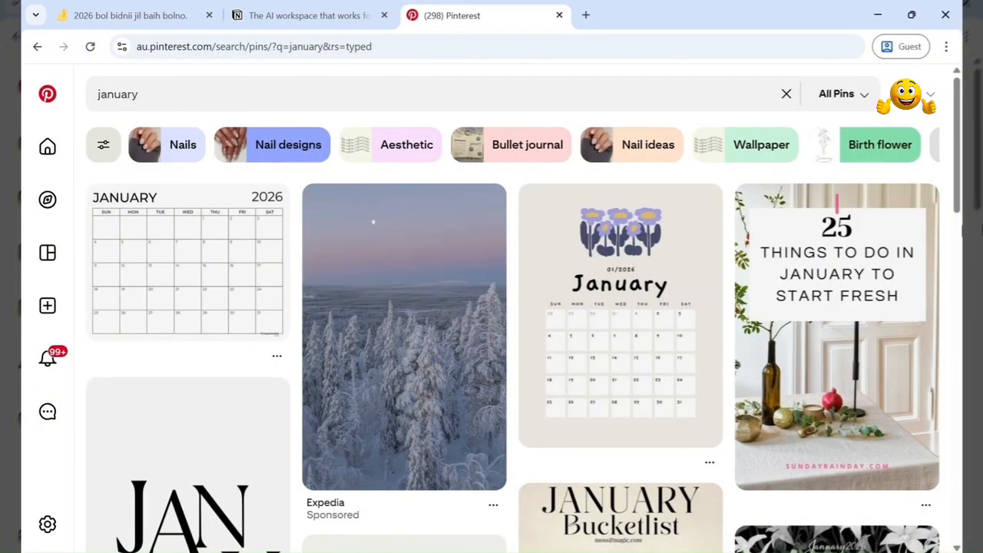
pyautogui.scroll(-1, 959, 228)
pyautogui.scroll(-1, 959, 228)
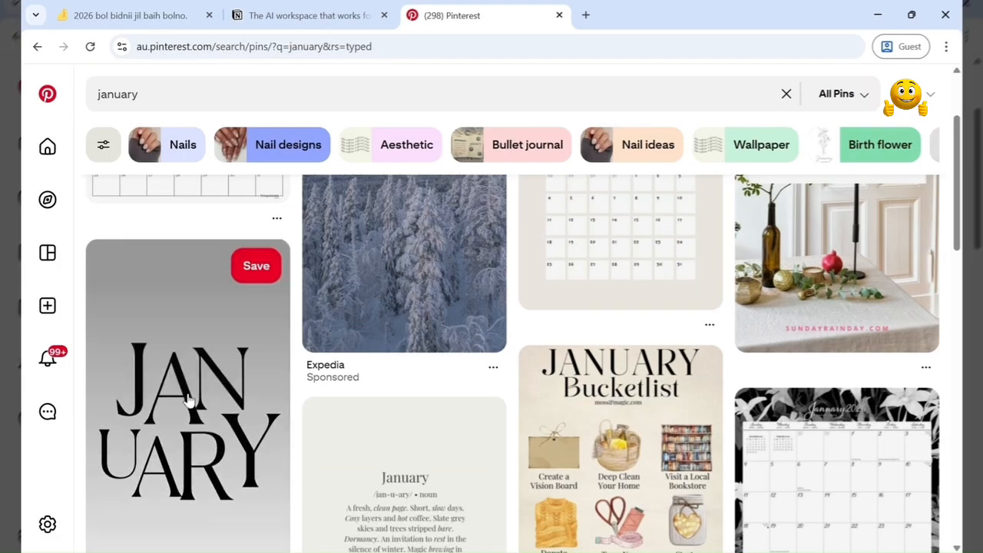
# - Copy the JANUARY lettering image from its pin and paste it below the to-dos on the '1 сар' page
pyautogui.click(190, 401)
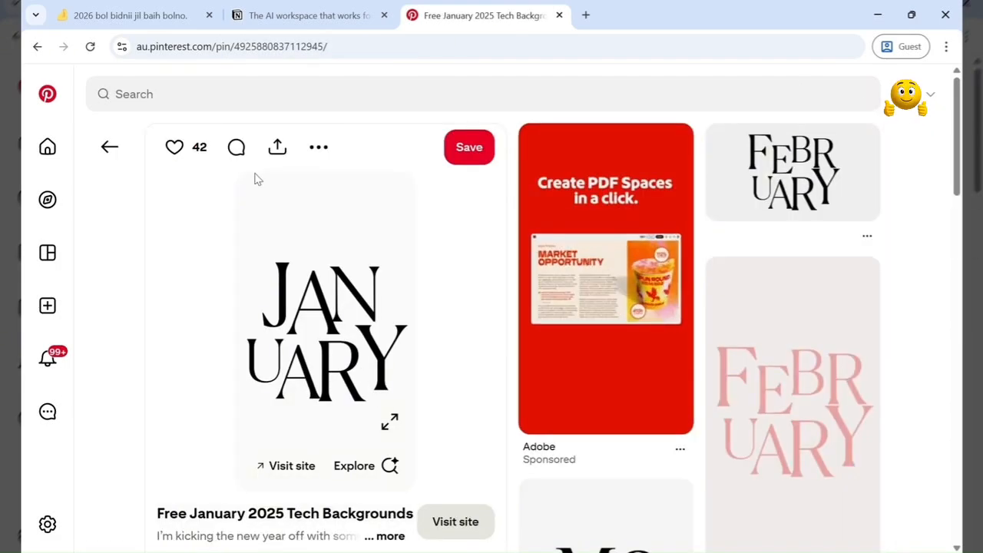
pyautogui.click(110, 146)
pyautogui.click(226, 393)
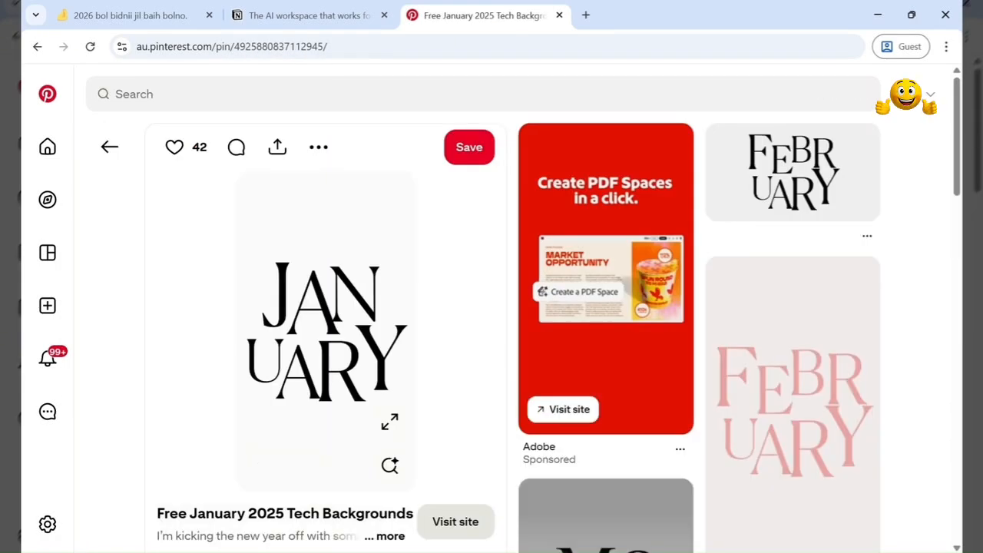
pyautogui.click(131, 15)
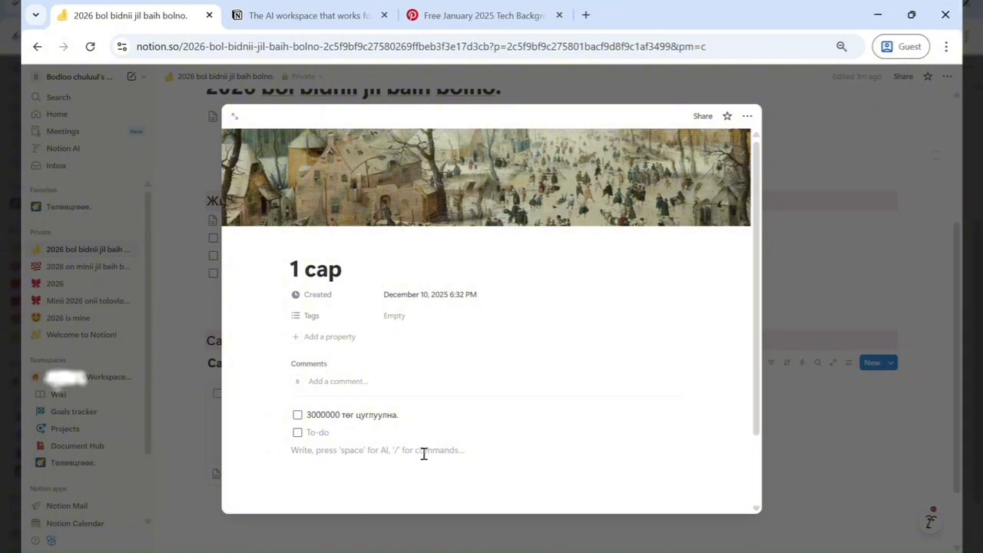
pyautogui.scroll(-5, 723, 251)
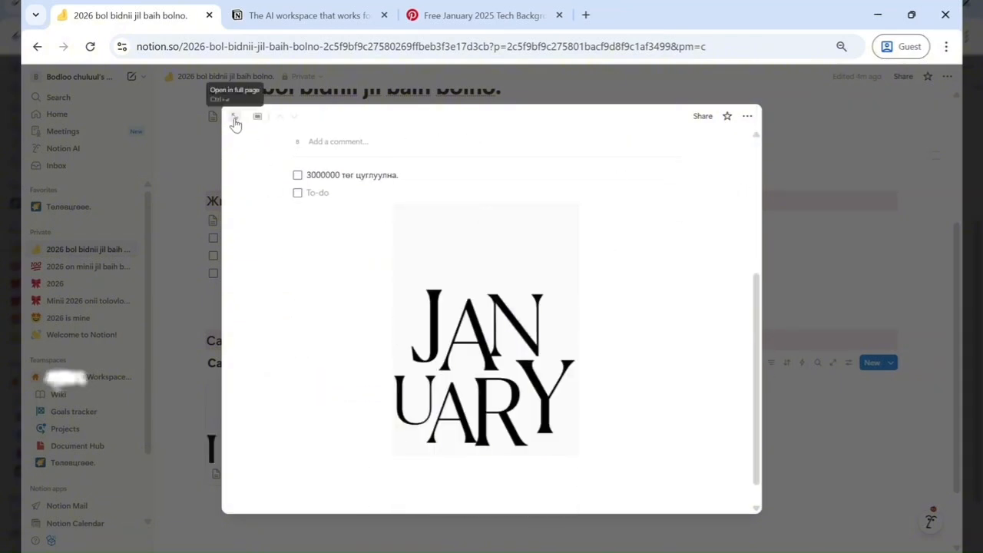
# - Open the '1 сар' page as a full page
pyautogui.click(187, 270)
pyautogui.click(301, 442)
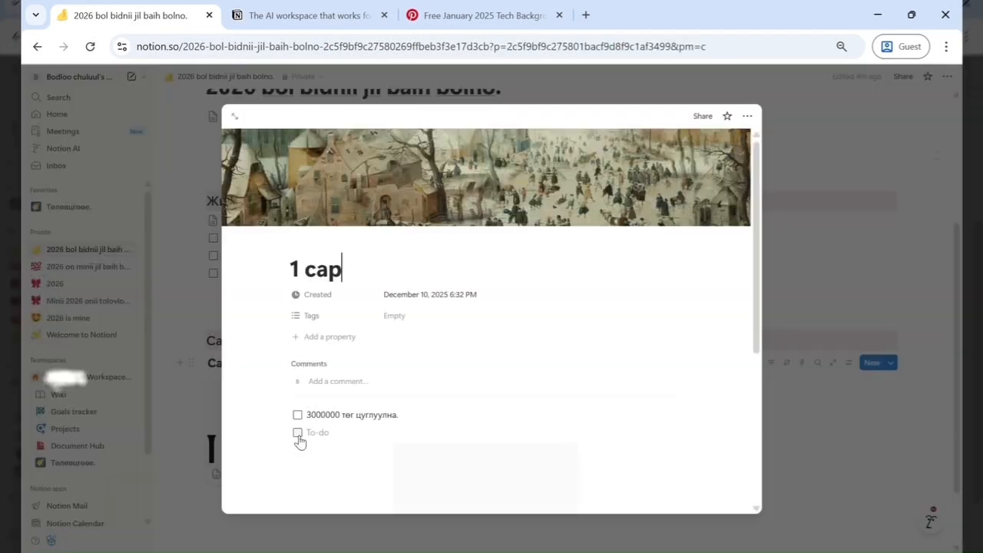
pyautogui.click(229, 115)
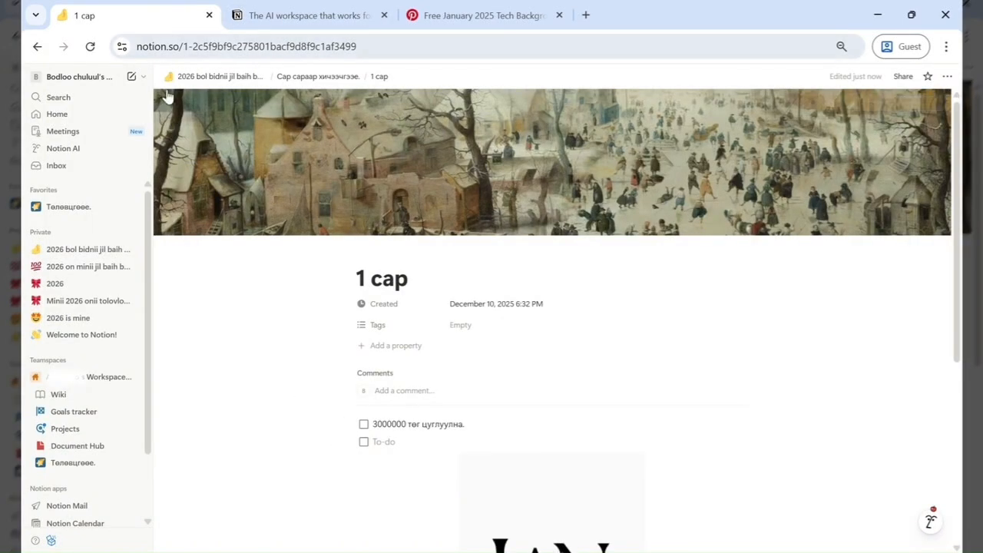
pyautogui.click(89, 249)
pyautogui.click(313, 401)
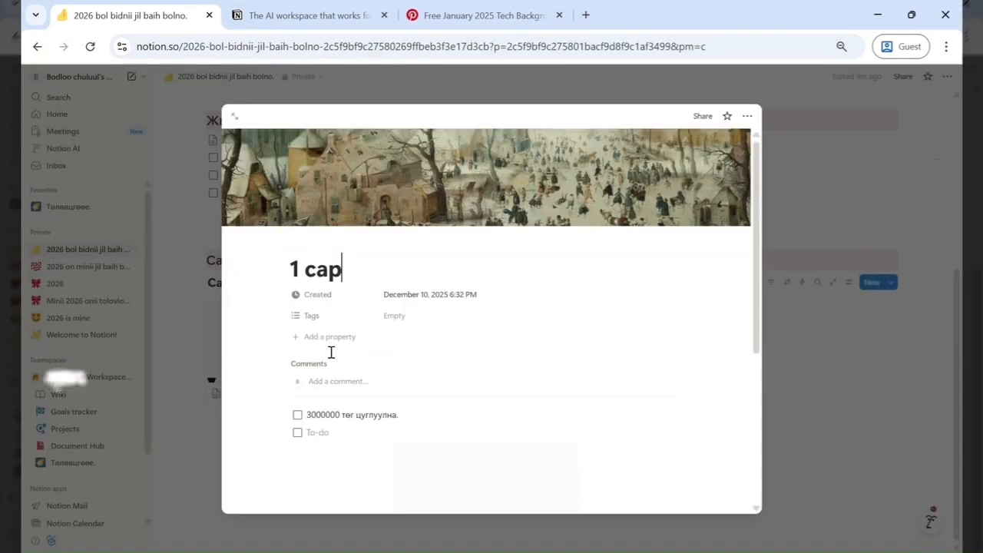
pyautogui.click(229, 115)
# - Search Pinterest for 'new beginning' and open the 'Time to start a new chapter' pin to copy its image
pyautogui.click(481, 11)
pyautogui.scroll(-2, 445, 395)
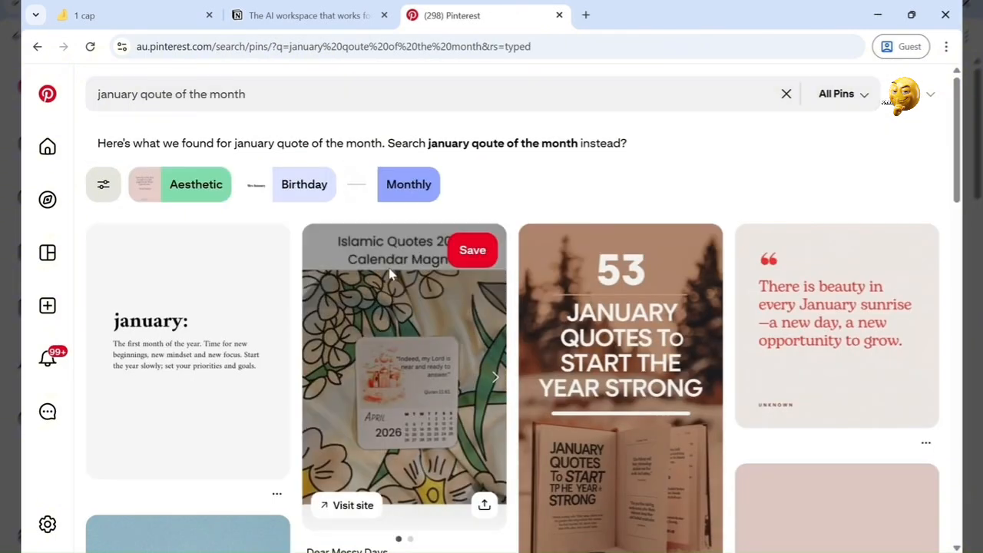
pyautogui.scroll(-8, 407, 323)
pyautogui.scroll(-2, 411, 321)
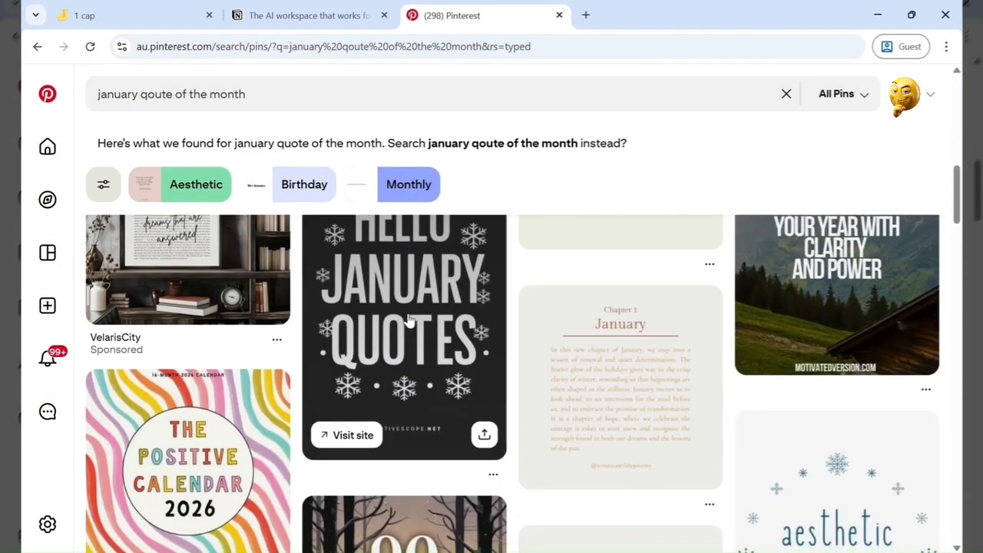
pyautogui.moveTo(294, 101); pyautogui.dragTo(87, 95)
pyautogui.write('new begiininning')
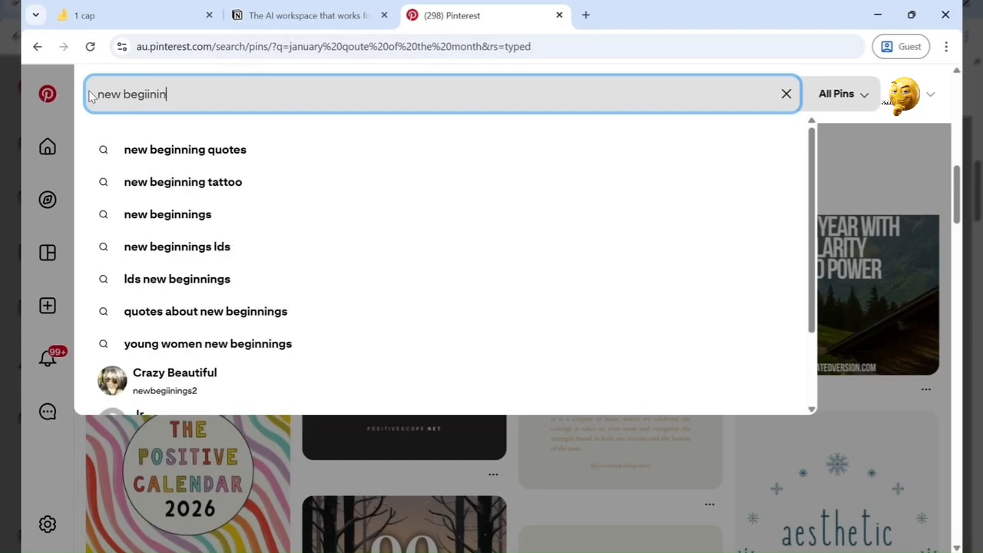
pyautogui.press('Return')
pyautogui.click(644, 352)
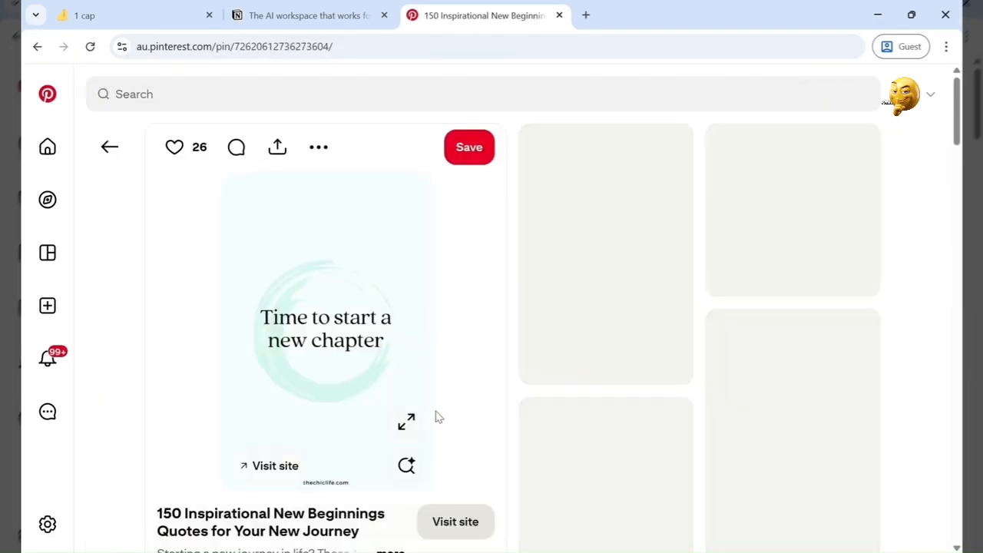
# - Replace the JANUARY image on the '1 сар' page with the copied new-chapter image
pyautogui.click(142, 16)
pyautogui.click(521, 493)
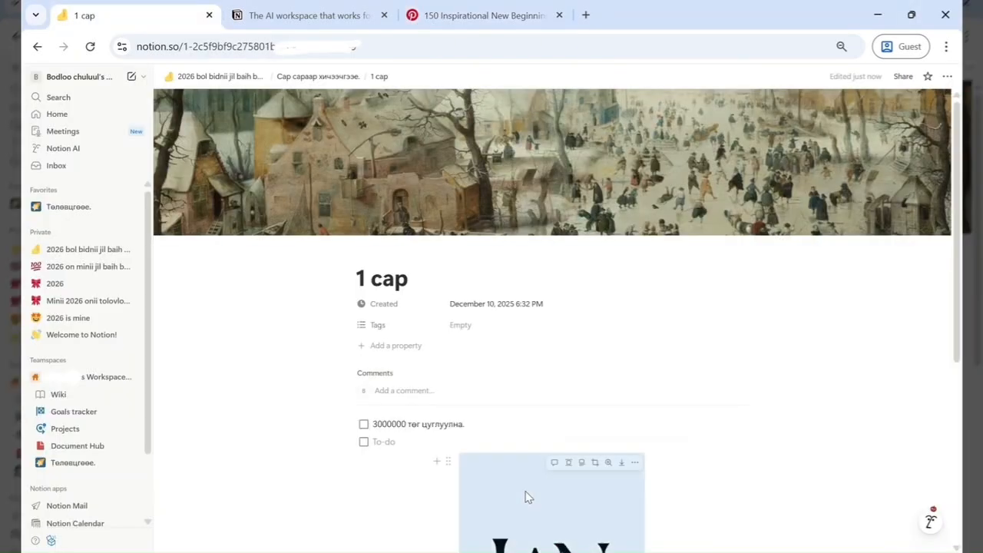
pyautogui.press('Delete')
pyautogui.hotkey('ctrl', 'v')
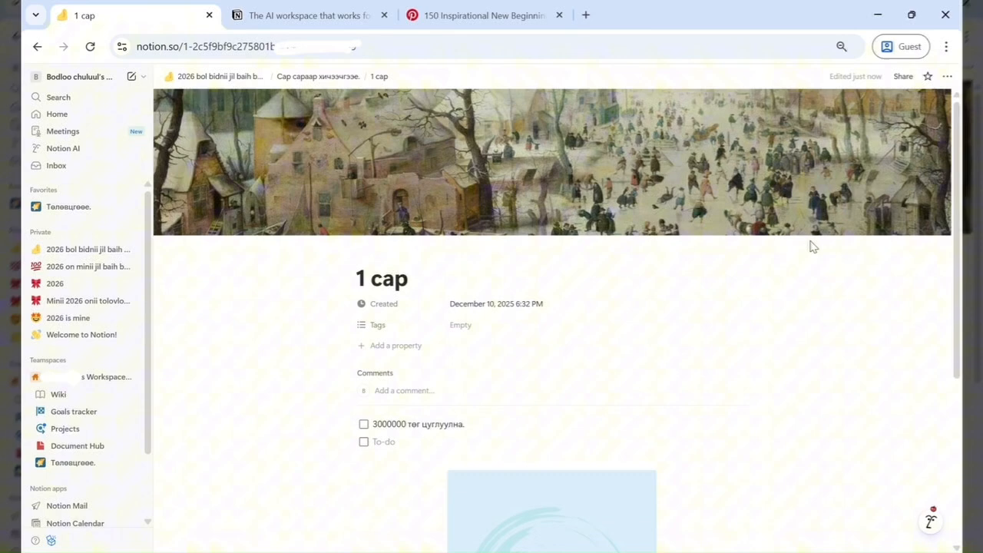
# - Return to the planner page and give the '1 сар' gallery card a kissing-face emoji icon
pyautogui.click(216, 76)
pyautogui.scroll(-4, 487, 345)
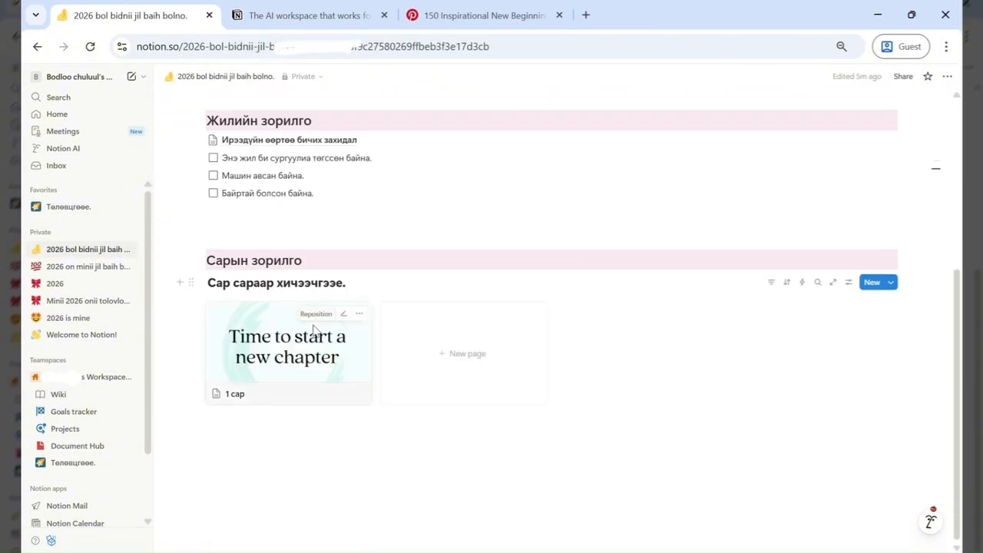
pyautogui.click(216, 394)
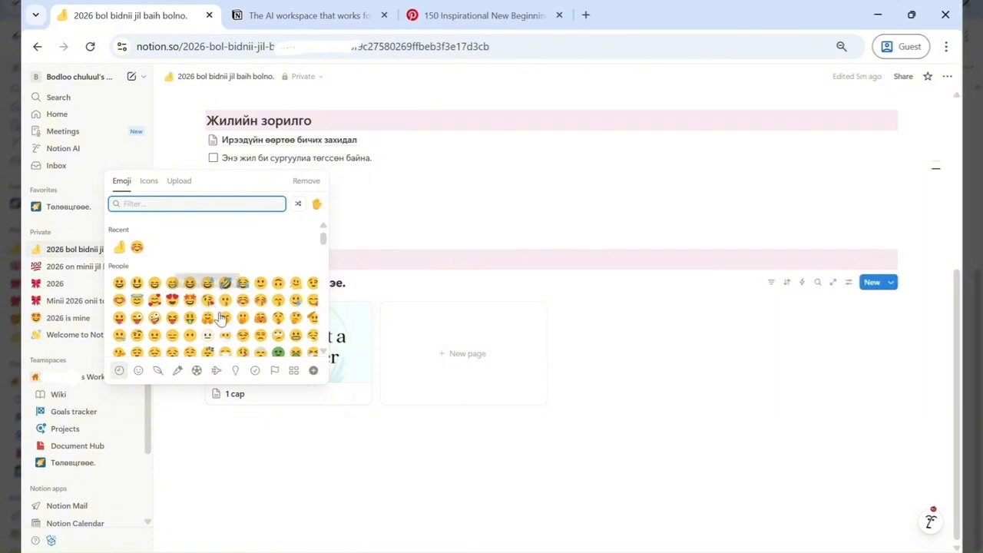
pyautogui.click(206, 299)
# - Add a blank gallery page and duplicate the '1 сар' card eleven times in the monthly gallery
pyautogui.click(455, 353)
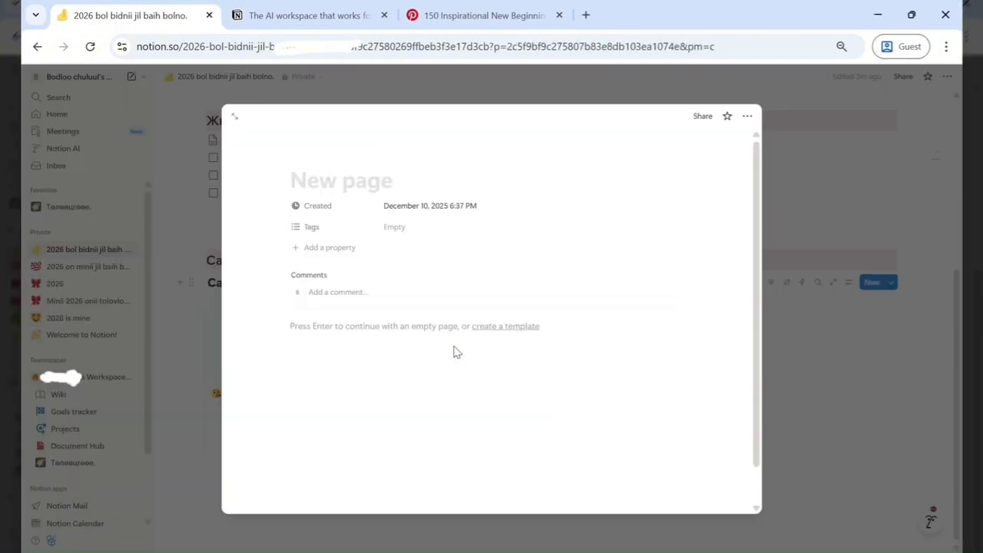
pyautogui.press('Escape')
pyautogui.rightClick(423, 384)
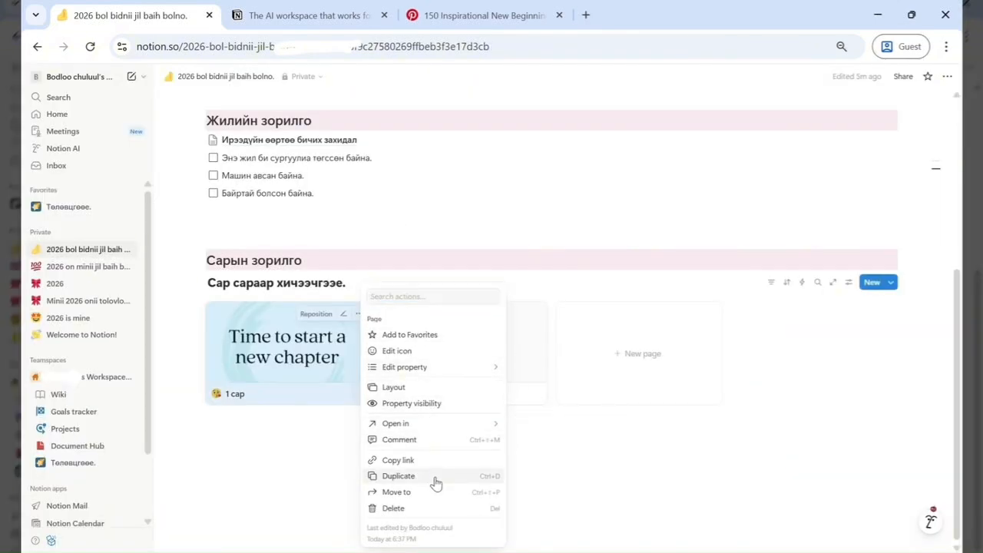
pyautogui.click(436, 483)
pyautogui.hotkey('ctrl', 'd')
pyautogui.hotkey('ctrl', 'd')
pyautogui.hotkey('ctrl', 'd')
pyautogui.hotkey('ctrl', 'd')
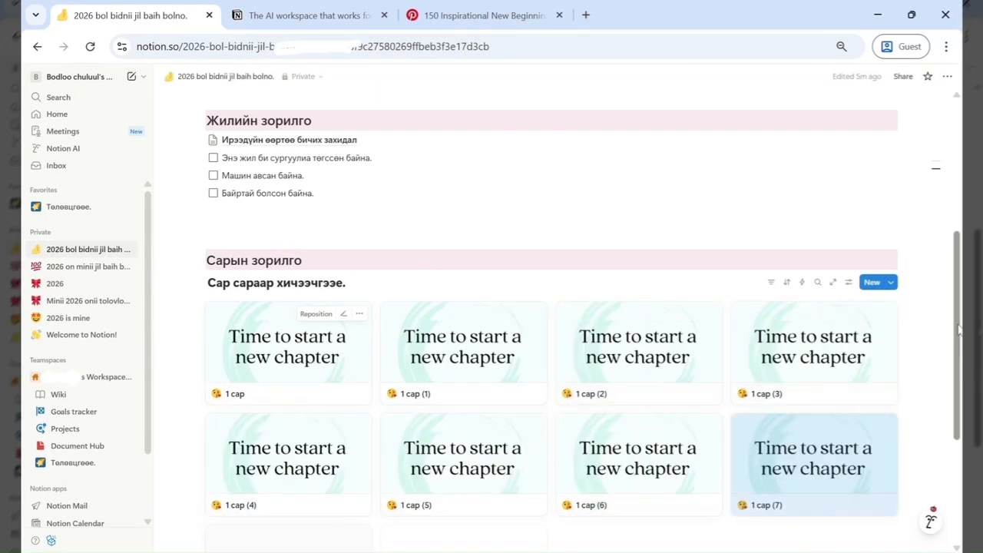
pyautogui.scroll(-1, 758, 378)
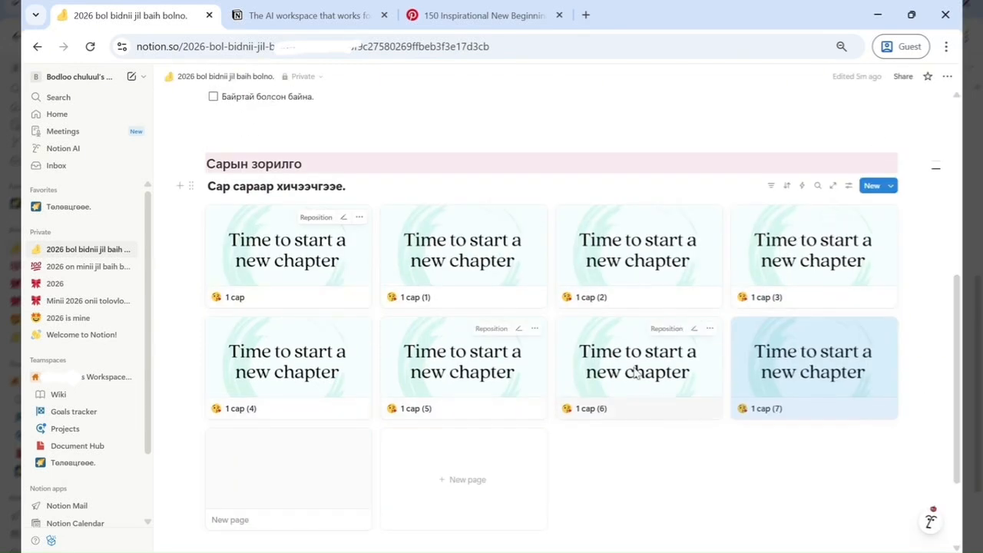
pyautogui.hotkey('ctrl', 'd')
pyautogui.hotkey('ctrl', 'd')
pyautogui.hotkey('ctrl', 'd')
pyautogui.hotkey('ctrl', 'd')
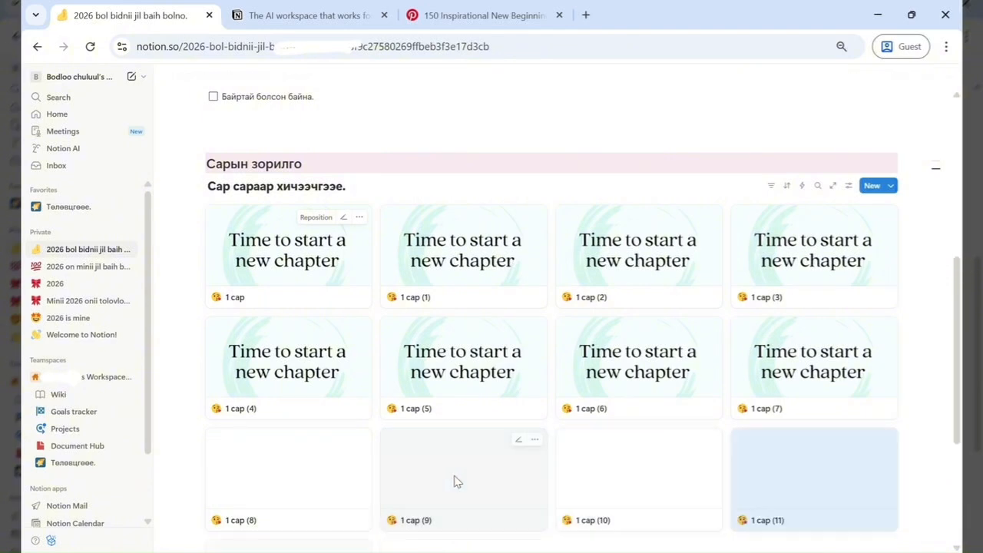
# - Rename the '1 сар (1)' page to '2 сар'
pyautogui.click(435, 297)
pyautogui.moveTo(382, 286); pyautogui.dragTo(281, 288)
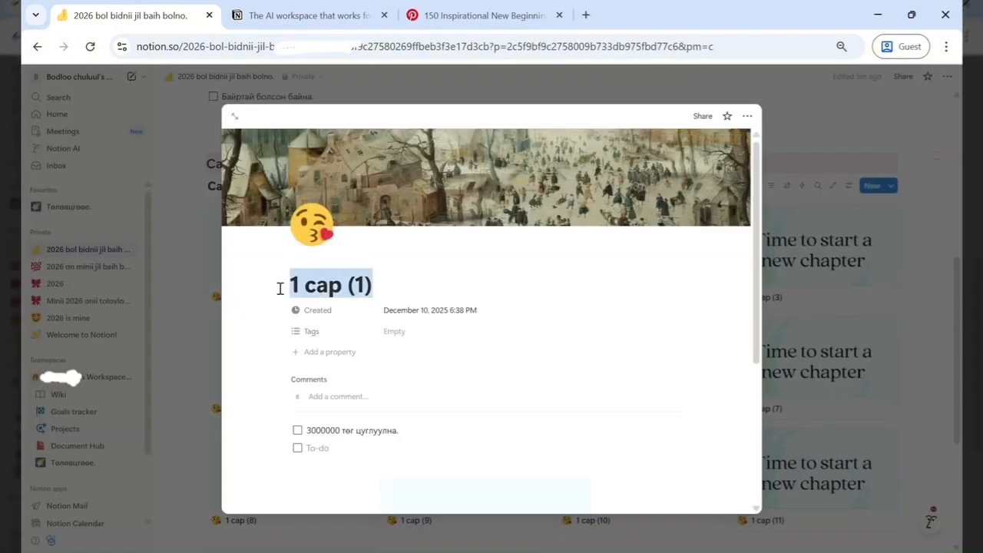
pyautogui.click(308, 287)
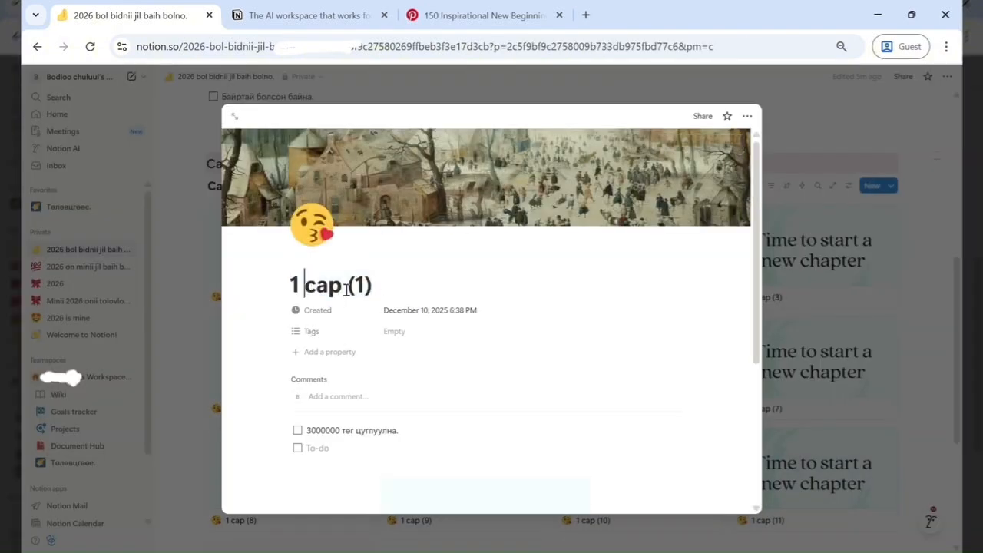
pyautogui.click(298, 285)
pyautogui.press('BackSpace')
pyautogui.write('2')
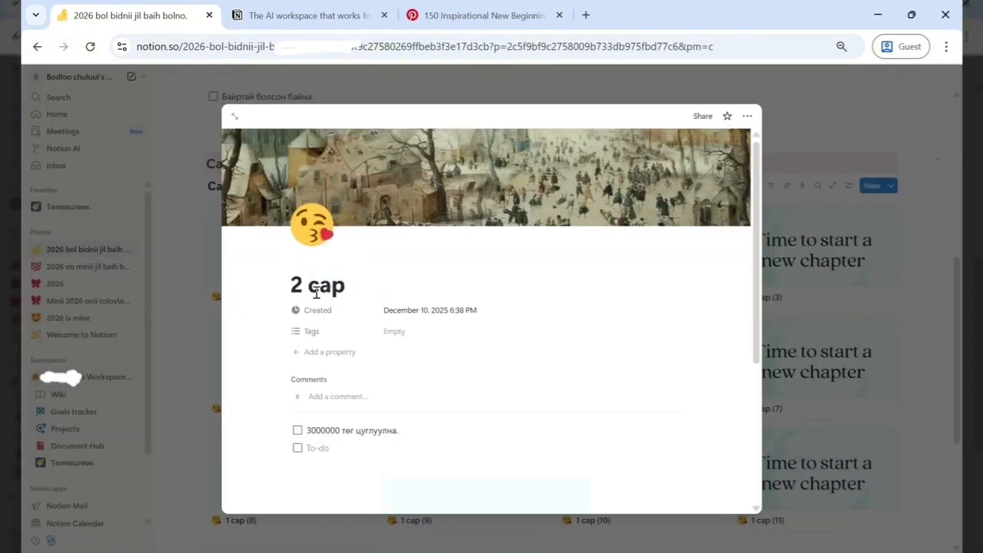
pyautogui.click(816, 334)
# - Rename the '1 сар (2)' page to '3 сар'
pyautogui.click(595, 296)
pyautogui.moveTo(375, 285); pyautogui.dragTo(292, 288)
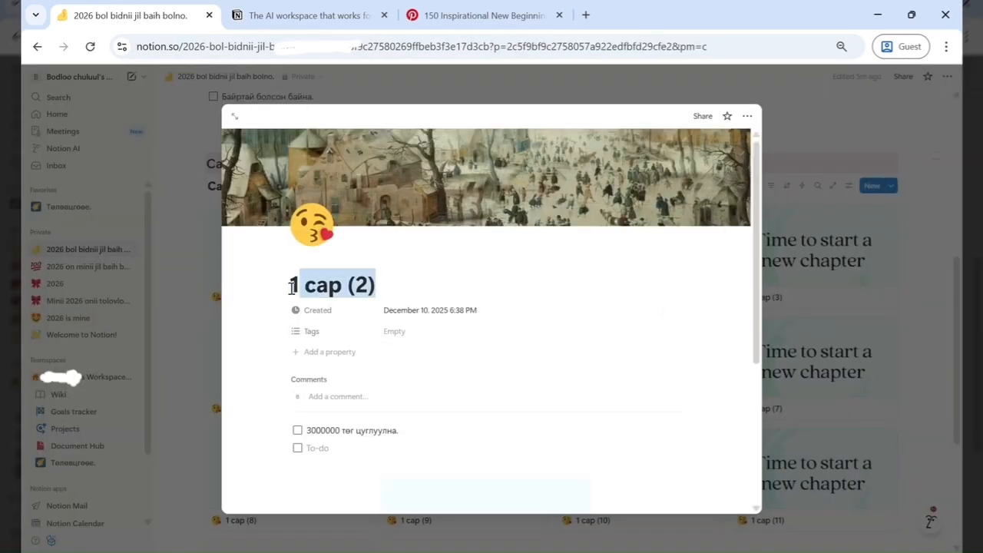
pyautogui.click(392, 285)
pyautogui.press('BackSpace')
pyautogui.press('BackSpace')
pyautogui.press('BackSpace')
pyautogui.press('BackSpace')
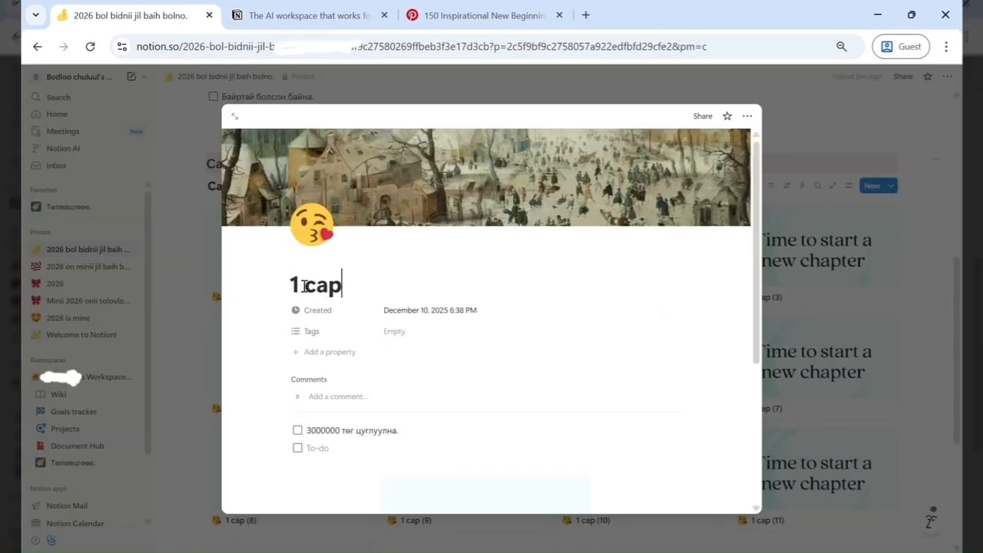
pyautogui.click(301, 285)
pyautogui.press('BackSpace')
pyautogui.write('3')
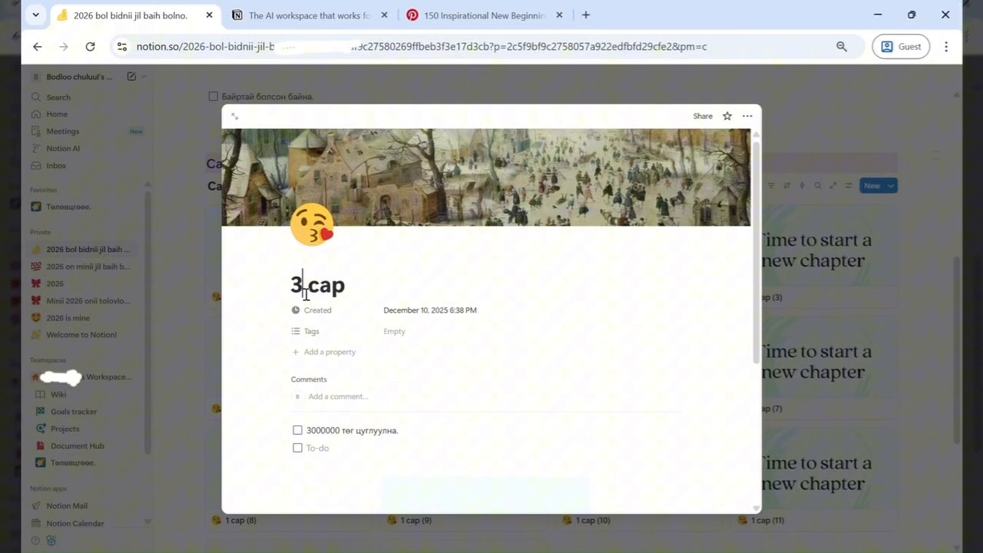
pyautogui.click(939, 335)
# - Open the '1 сар (3)' page and delete the number suffix from its title
pyautogui.click(822, 297)
pyautogui.click(378, 285)
pyautogui.press('BackSpace')
pyautogui.press('BackSpace')
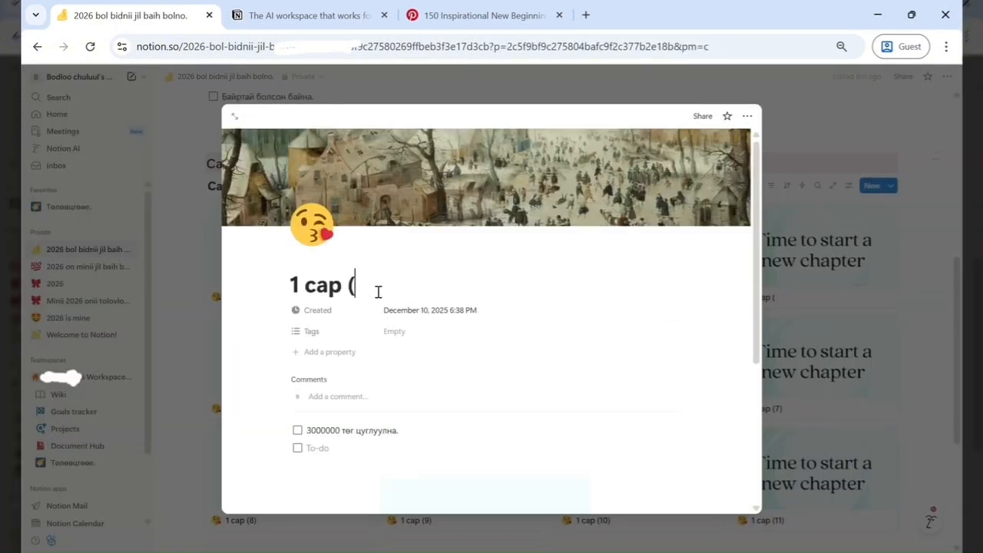
pyautogui.press('BackSpace')
pyautogui.press('Left')
pyautogui.press('Left')
pyautogui.press('Left')
pyautogui.press('Left')
pyautogui.press('Left')
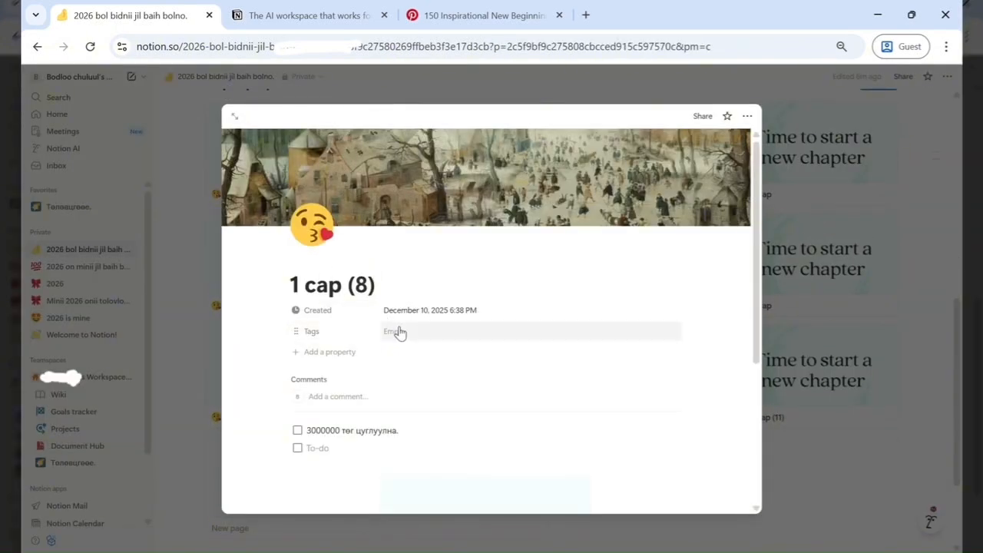
# - Rename the '1 сар (8)' page to '8 сар'
pyautogui.click(395, 292)
pyautogui.press('BackSpace')
pyautogui.press('BackSpace')
pyautogui.press('BackSpace')
pyautogui.press('BackSpace')
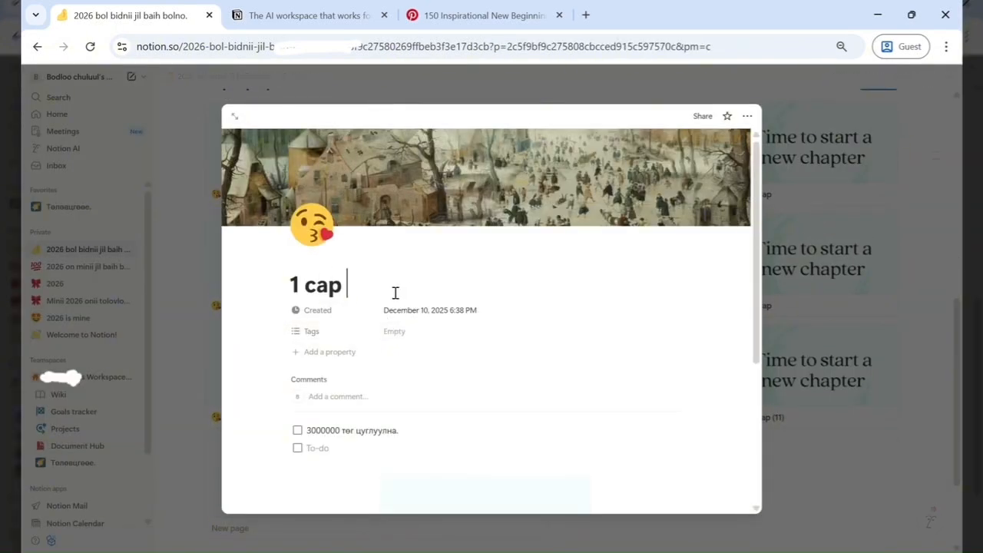
pyautogui.click(294, 285)
pyautogui.press('BackSpace')
pyautogui.write('8')
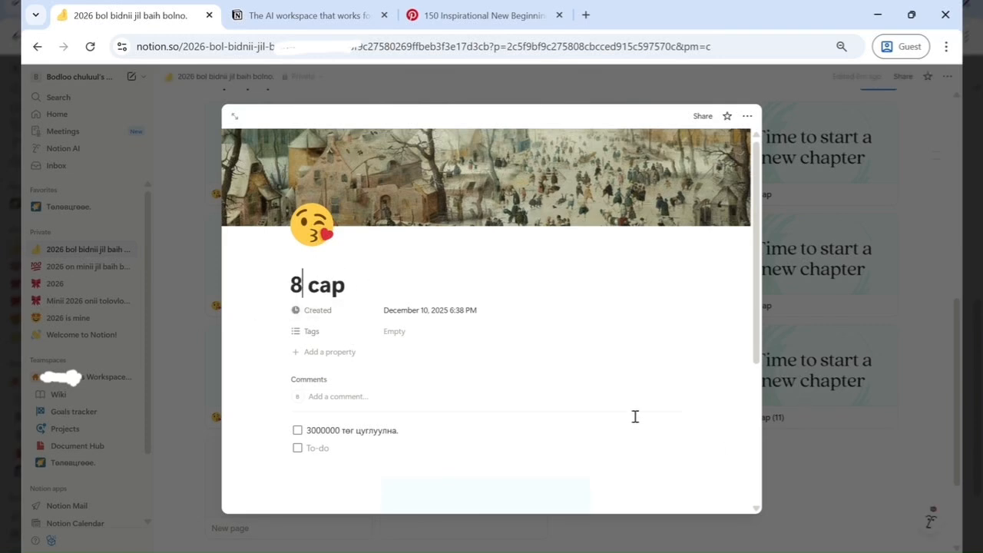
# - Post the comment 'hahahah biyelsenguieee' on the '8 сар' page and close it
pyautogui.click(358, 396)
pyautogui.write('hahahah biyelenguieee')
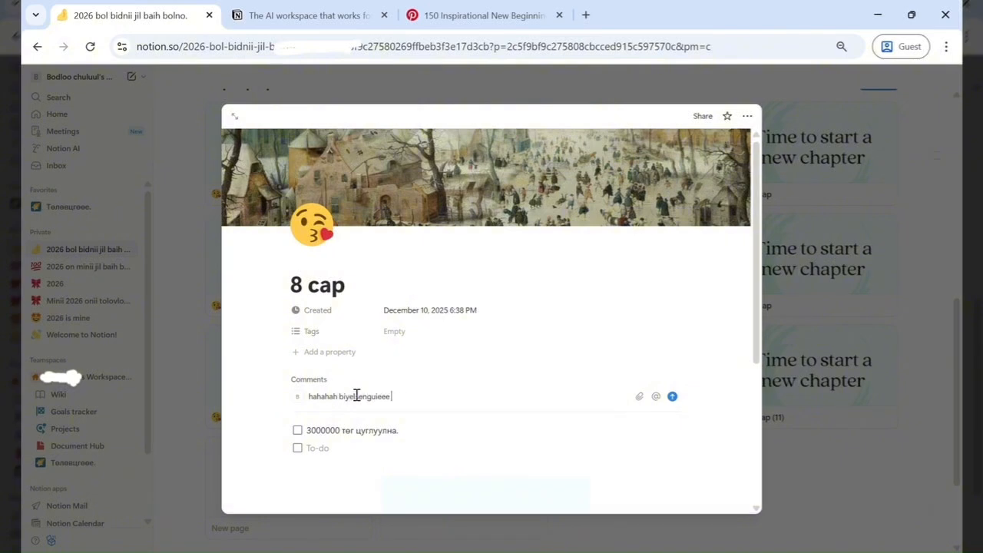
pyautogui.press('Return')
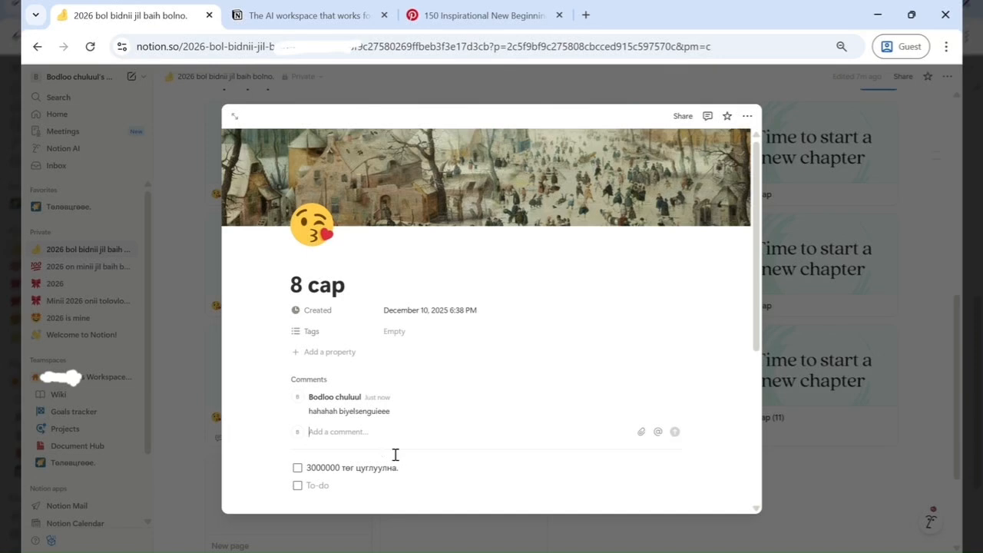
pyautogui.click(928, 330)
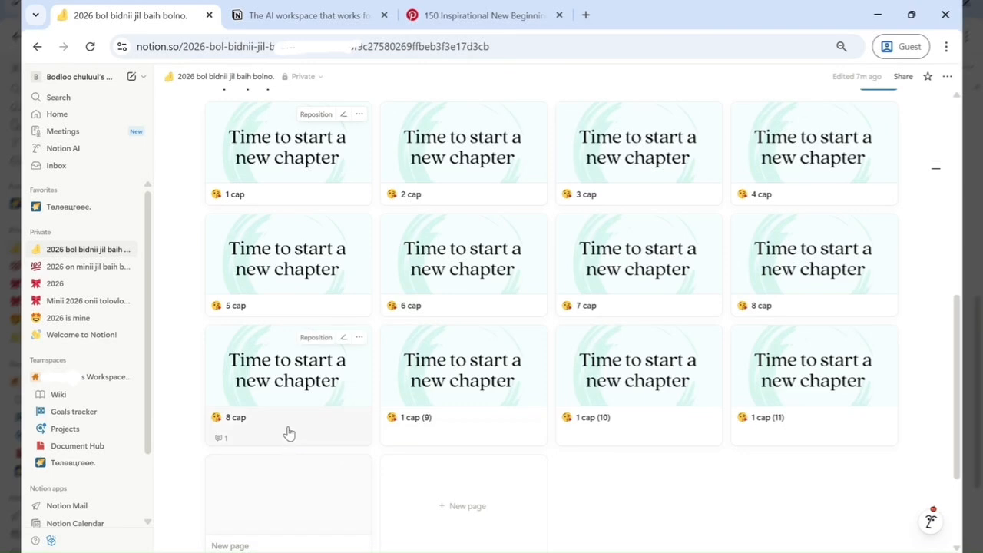
# - Open the '1 сар (9)' page and delete the number suffix from its title
pyautogui.click(435, 428)
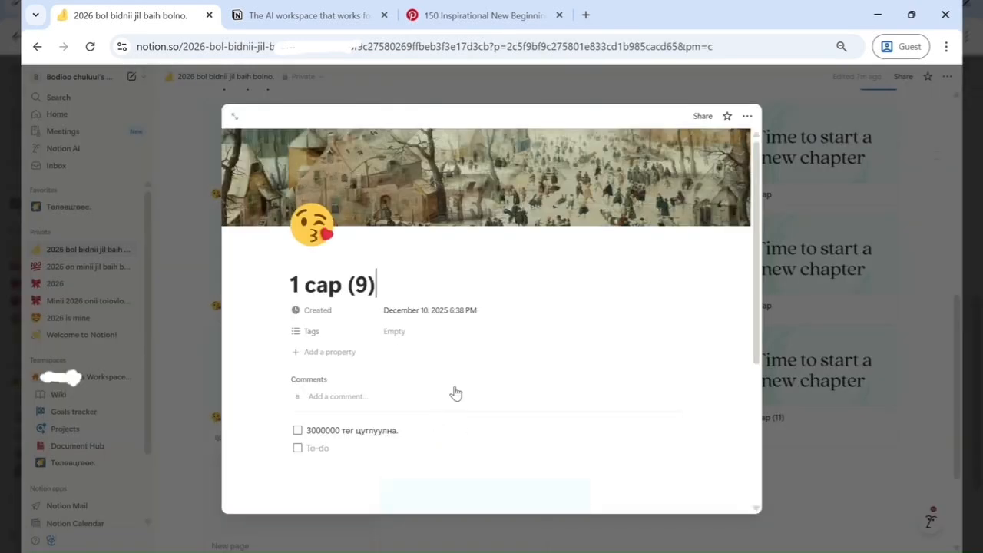
pyautogui.press('BackSpace')
pyautogui.press('BackSpace')
pyautogui.press('BackSpace')
pyautogui.press('BackSpace')
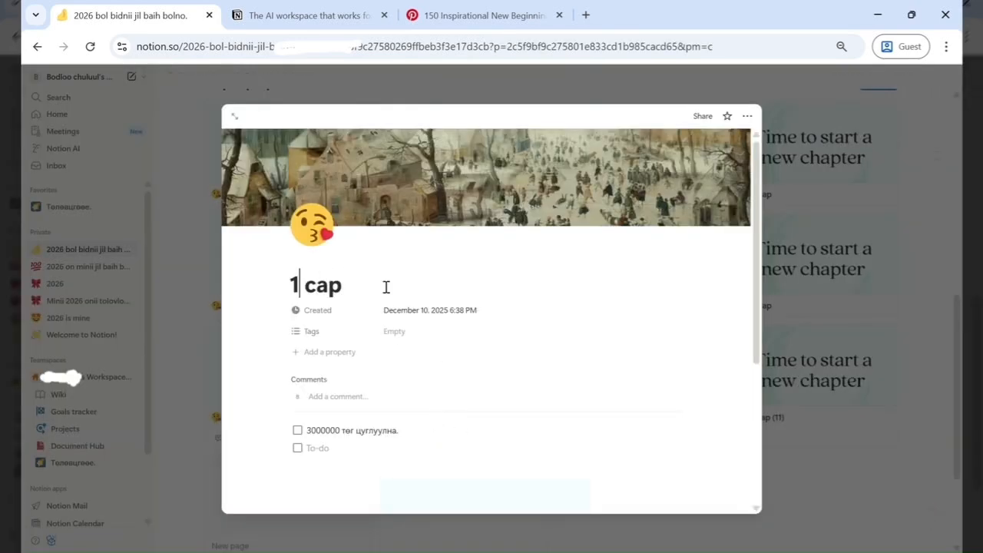